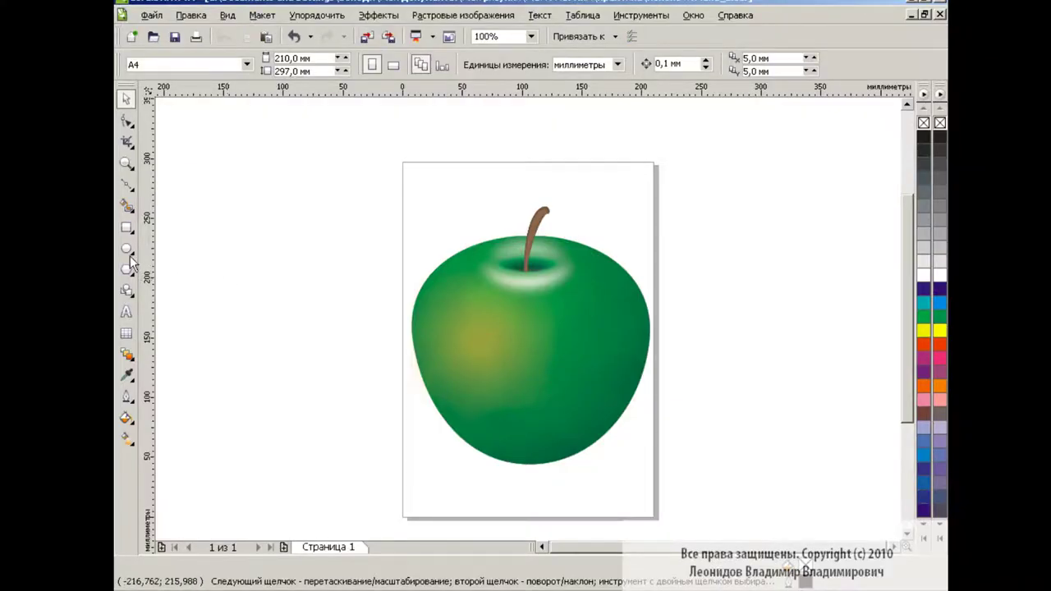
Step: Draw a circle, move the apple off to the right and centre the circle on the page
left_click(127, 248)
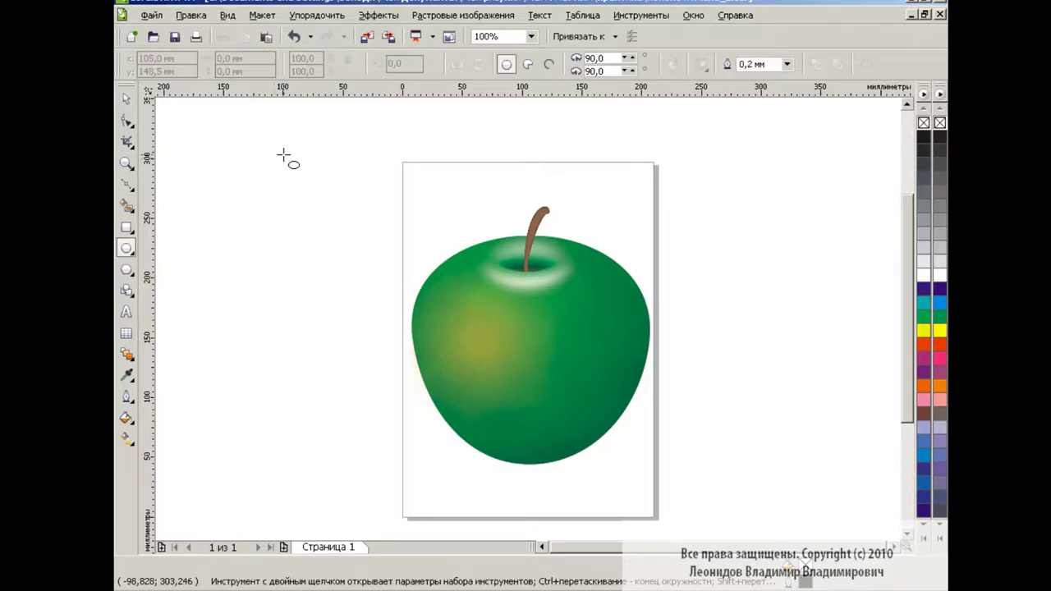
left_click_drag(283, 156, 427, 299)
key("space")
left_click_drag(549, 338, 832, 311)
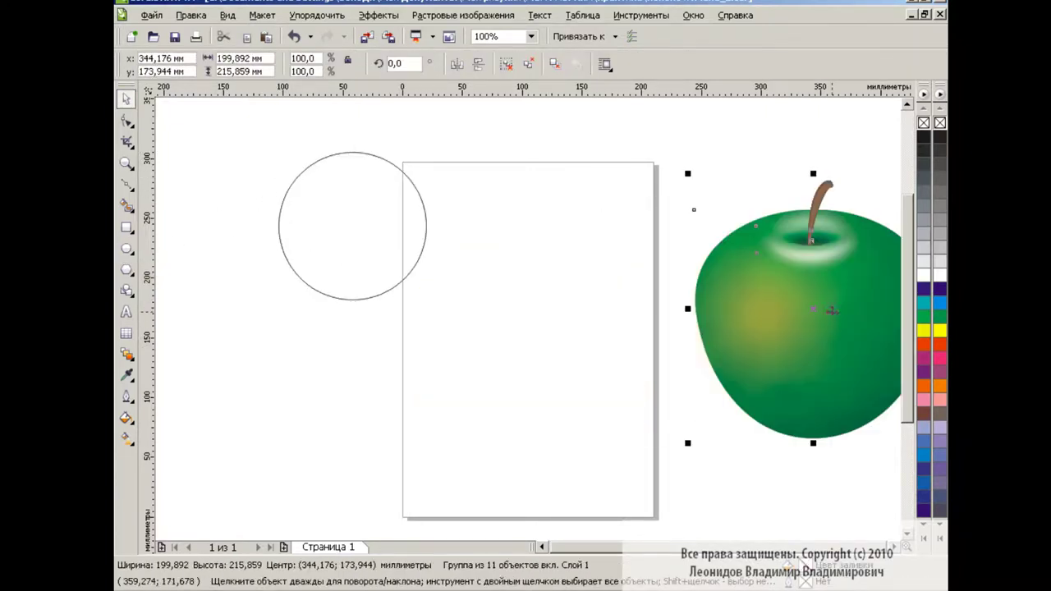
left_click_drag(328, 226, 498, 293)
Step: Convert the circle to curves and reshape its nodes into a pointed teardrop
left_click(864, 65)
left_click(126, 121)
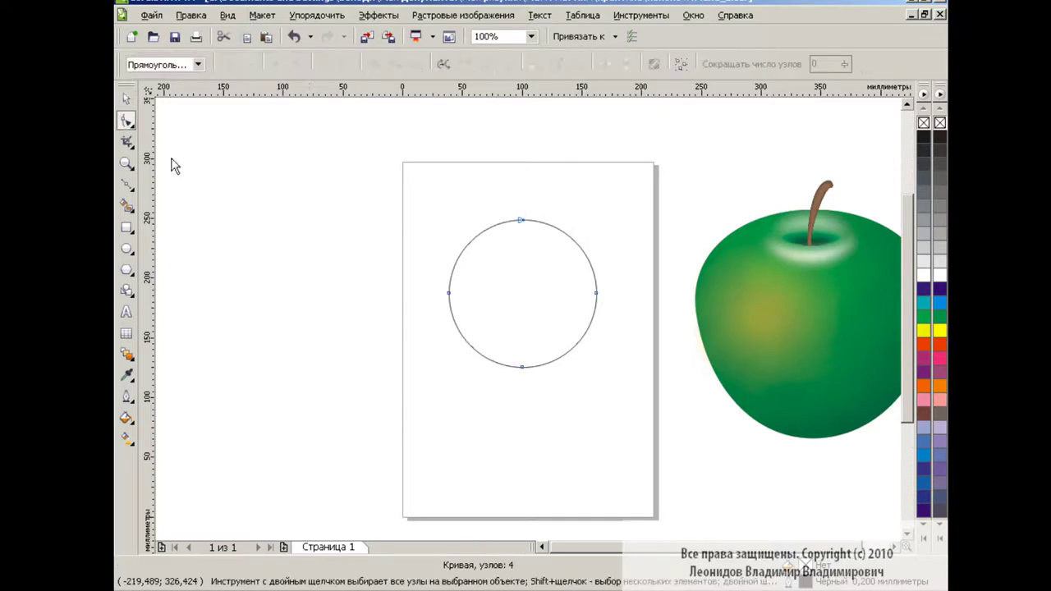
left_click_drag(523, 368, 522, 454)
key("ctrl+a")
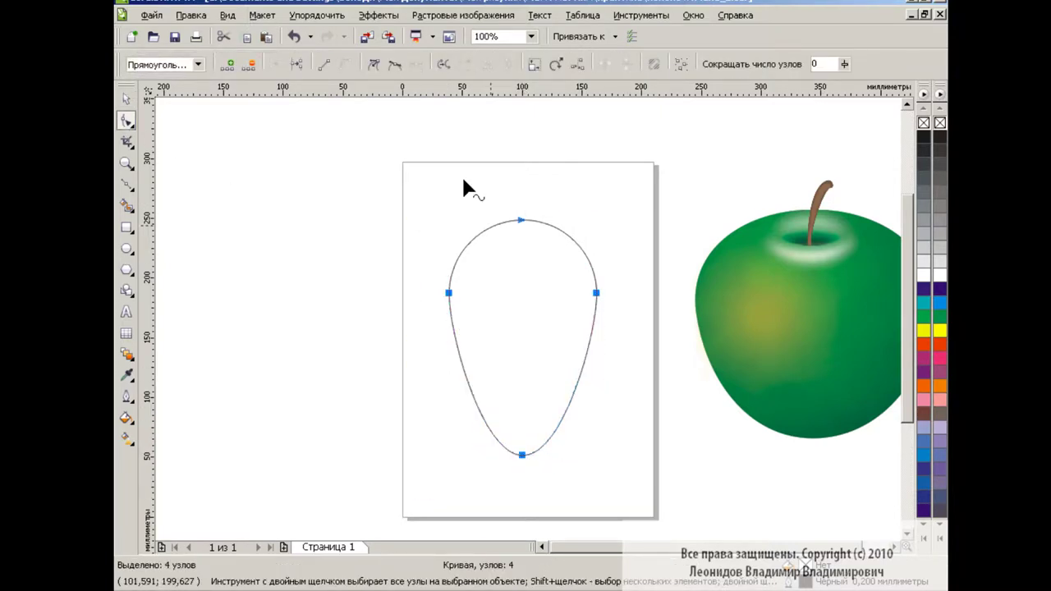
left_click(375, 66)
left_click_drag(526, 457, 548, 412)
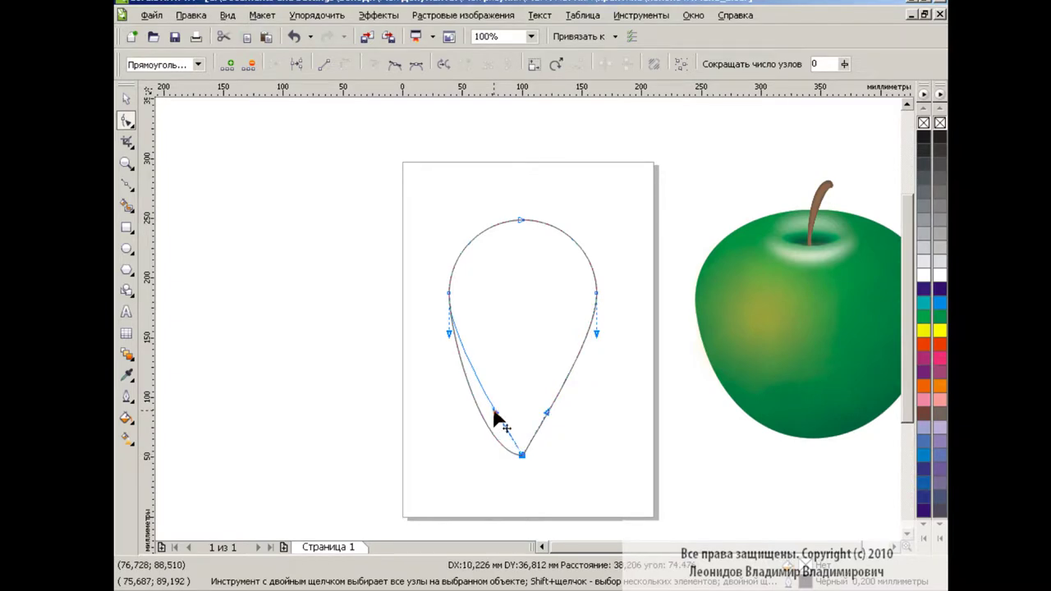
left_click_drag(482, 454, 495, 412)
key("space")
left_click(400, 367)
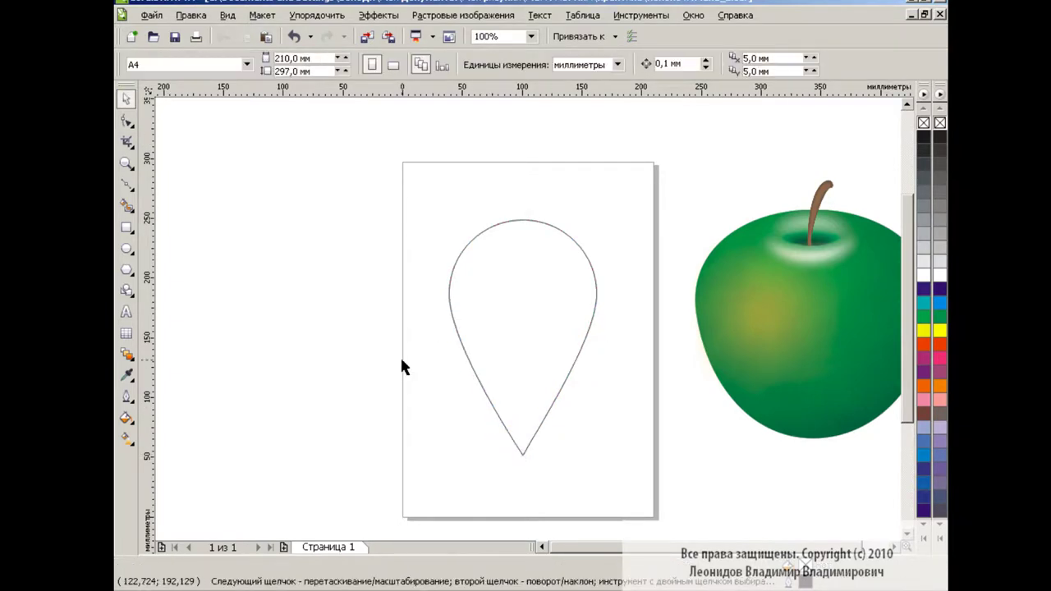
Step: Draw a circle above the teardrop
left_click(128, 248)
left_click_drag(464, 131, 580, 246)
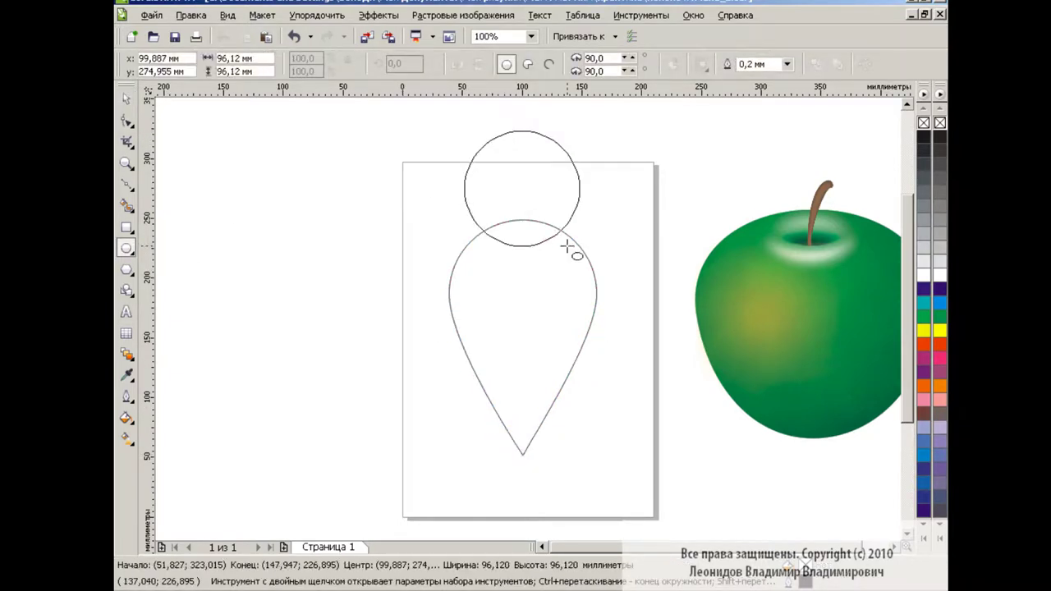
key("space")
Step: Centre-align the circle with the teardrop and lower it onto the teardrop's rounded top
left_click_drag(402, 128, 637, 477)
key("ctrl+shift+a")
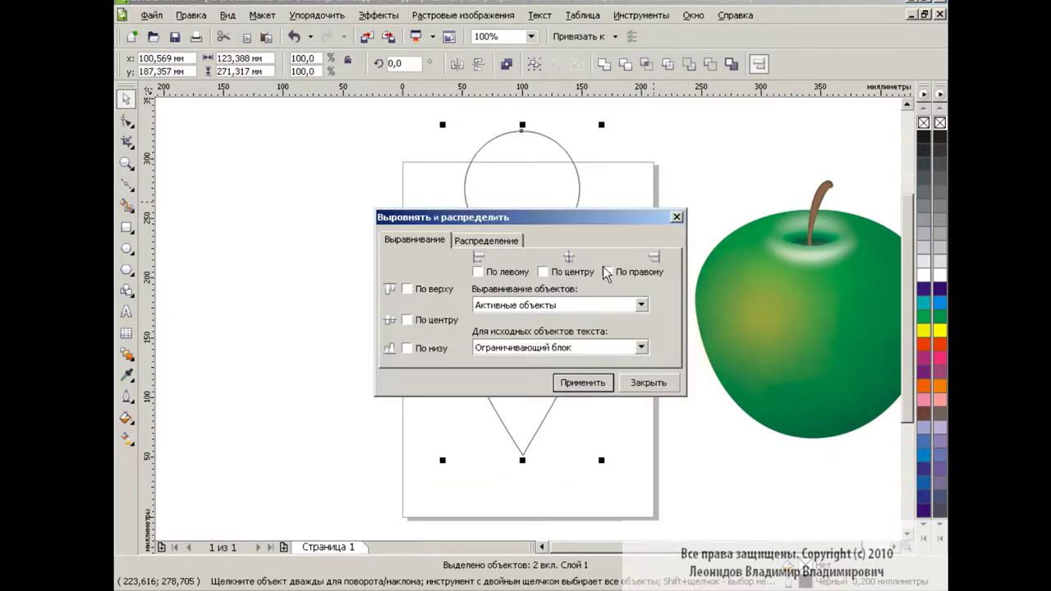
left_click(648, 383)
left_click(645, 370)
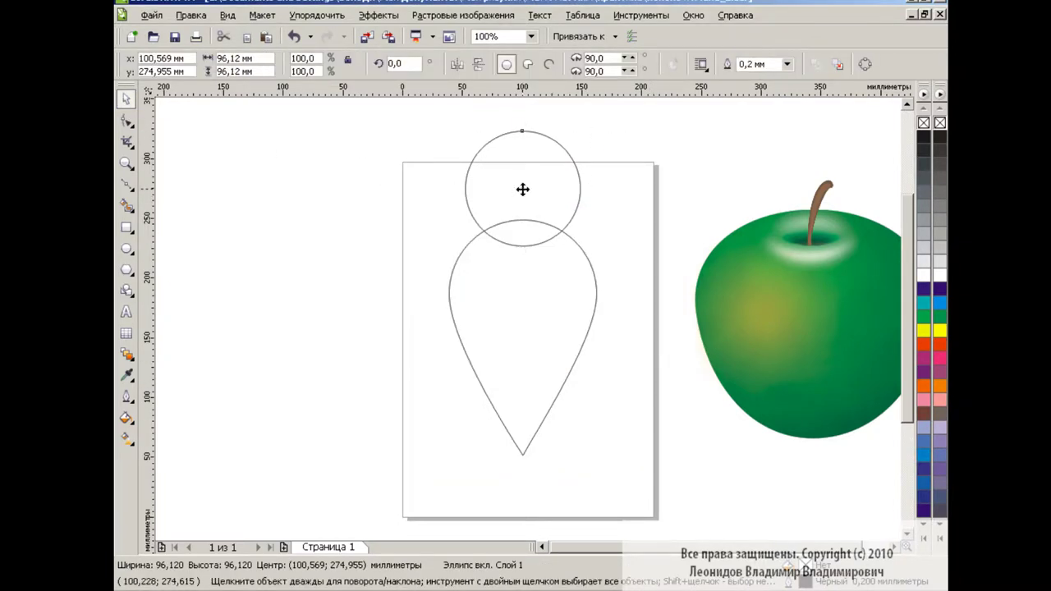
left_click_drag(524, 188, 522, 209)
left_click(653, 238)
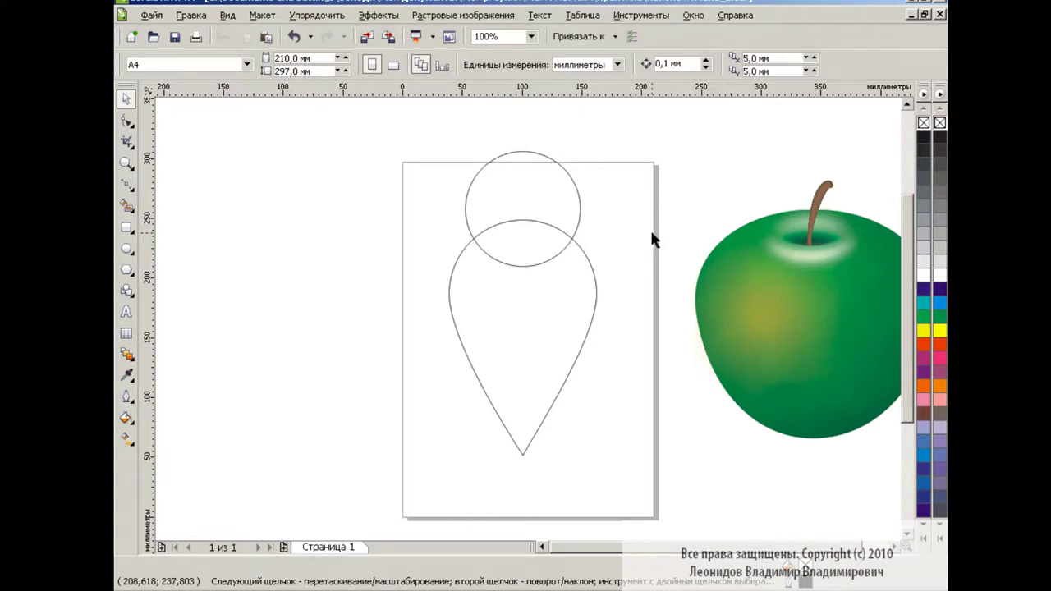
Step: Rotate the teardrop 90°, shrink it to about 70% and place it up-left of the body
left_click(598, 293)
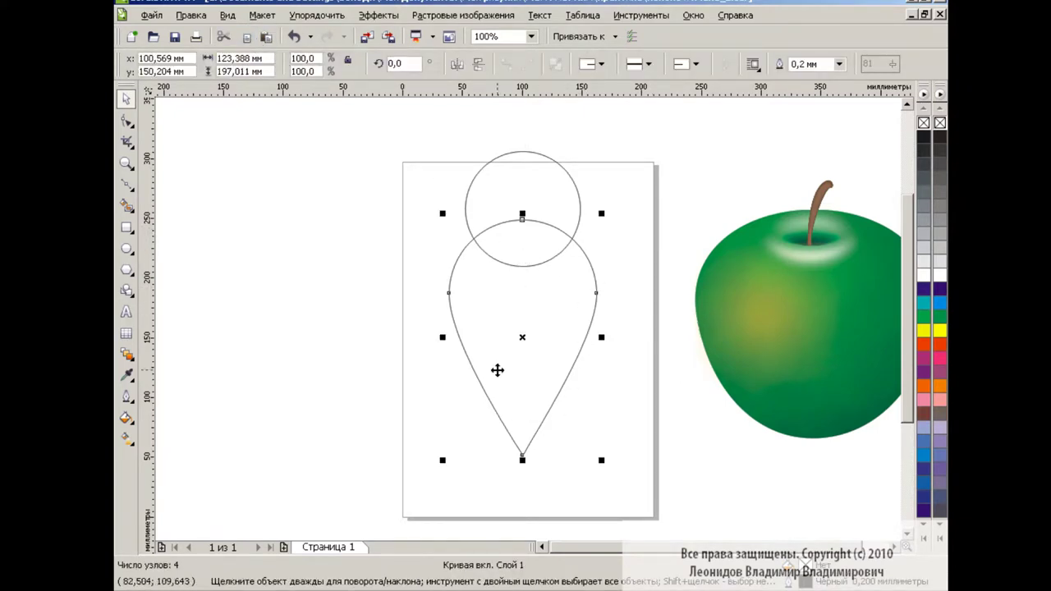
left_click(396, 65)
type("90")
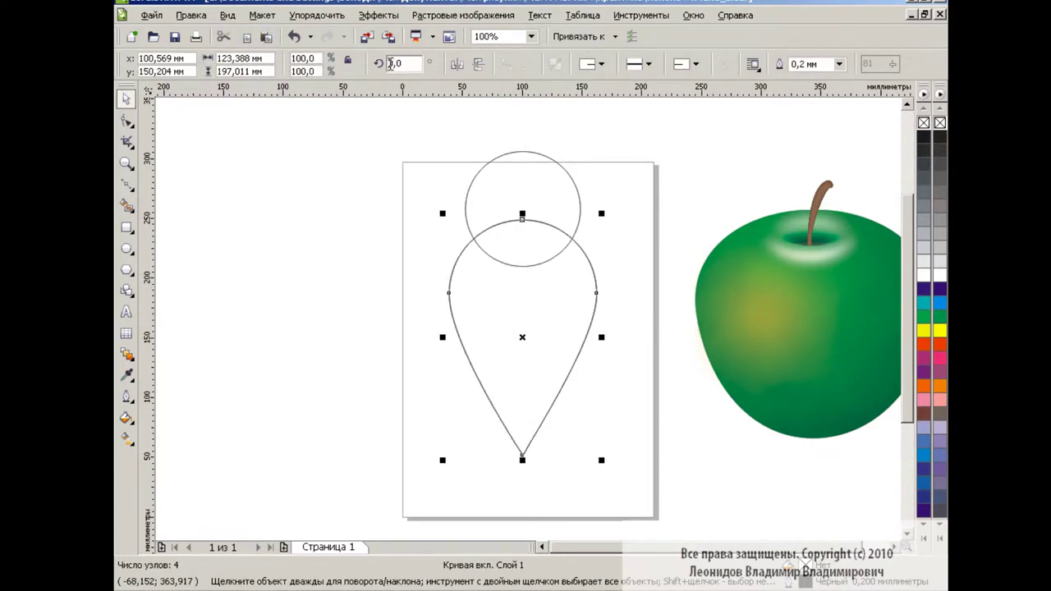
key("Return")
left_click_drag(647, 419, 572, 369)
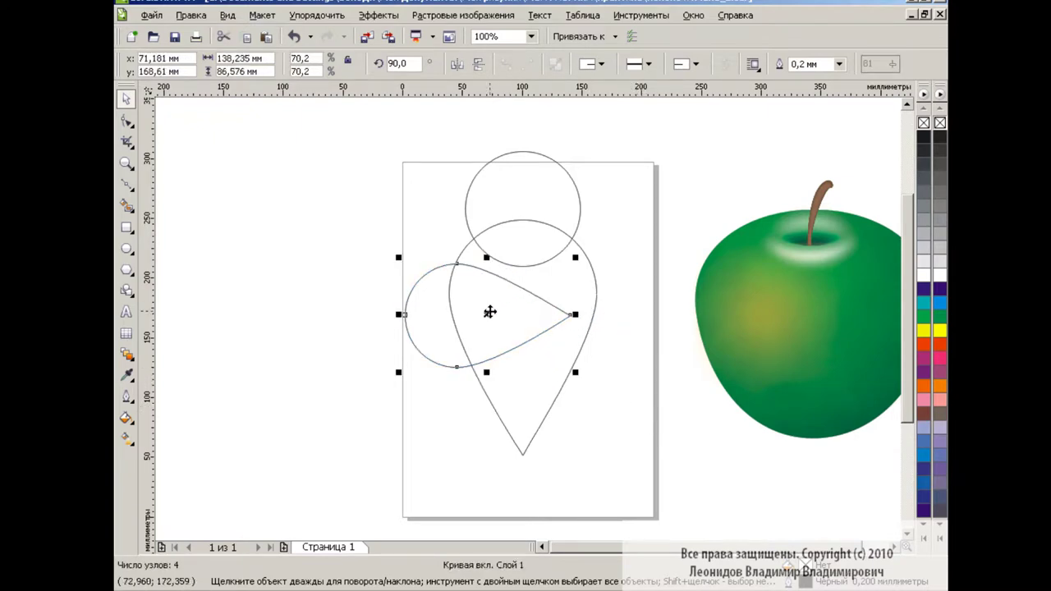
left_click_drag(486, 312, 434, 267)
Step: Tilt the left wing to about 112° and stretch it wider
left_click(435, 268)
left_click_drag(343, 212, 291, 246)
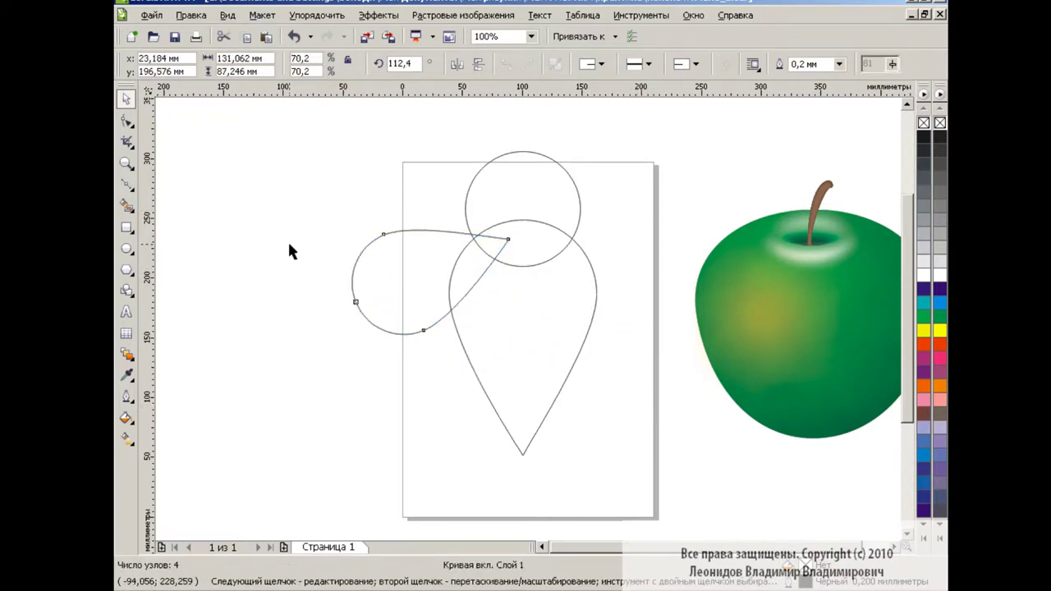
left_click(351, 281)
left_click_drag(345, 282, 329, 283)
Step: Duplicate the wing, mirror the copy and place it on the body's right side
left_click(247, 37)
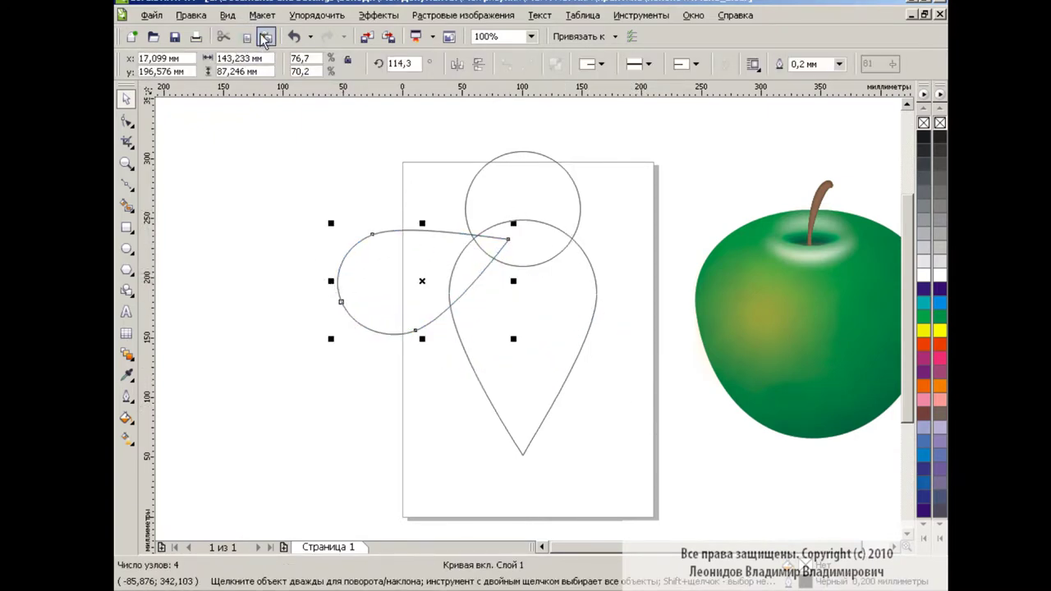
left_click(457, 63)
left_click_drag(420, 281, 620, 288)
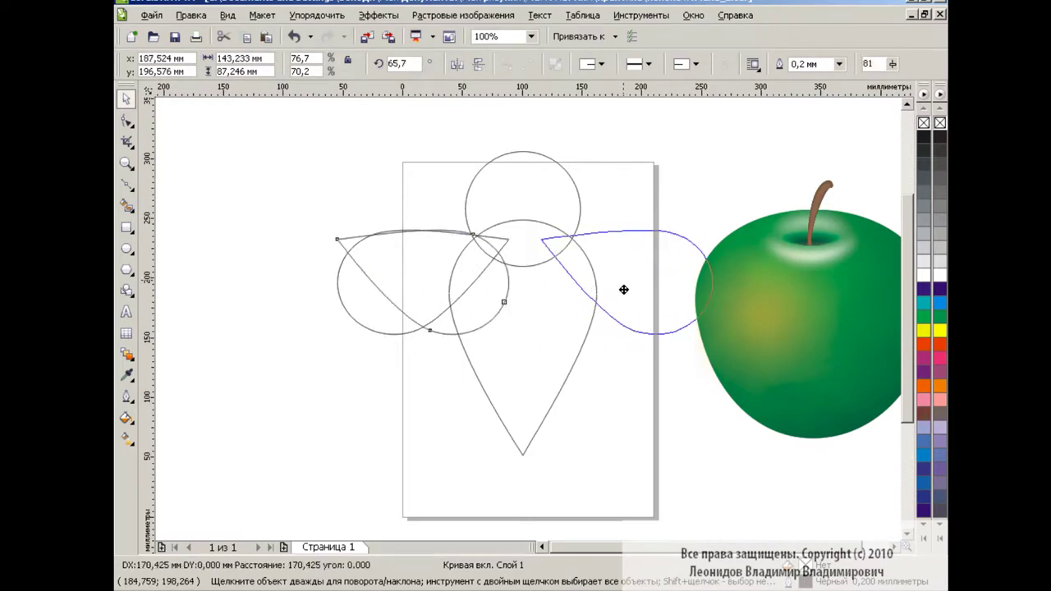
left_click(622, 399)
Step: Shift the whole bee outline about 36 mm left and spread the wings further apart
left_click_drag(287, 123, 704, 469)
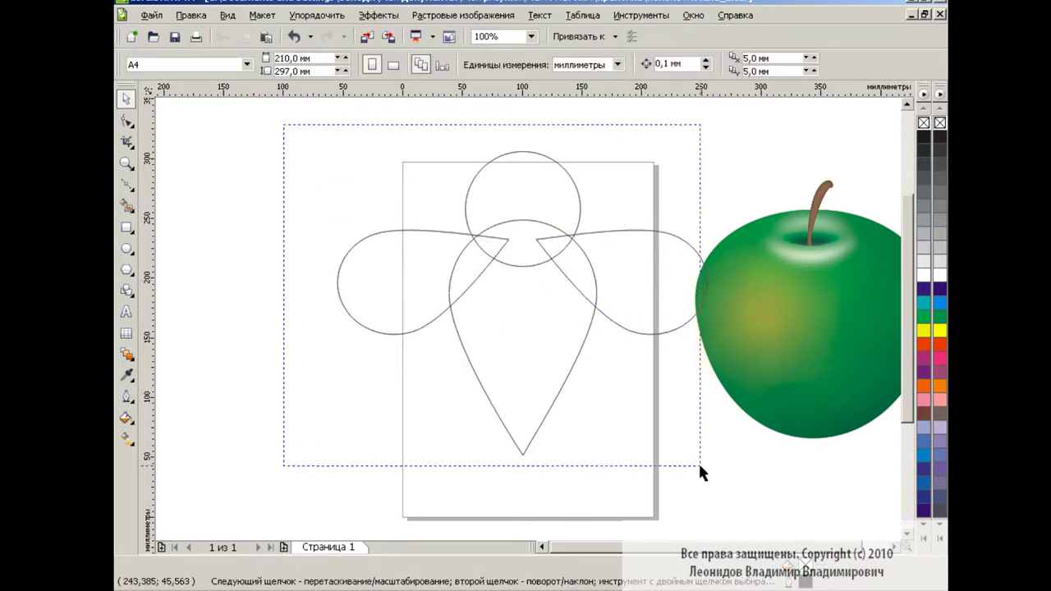
left_click_drag(525, 305, 481, 305)
left_click(605, 368)
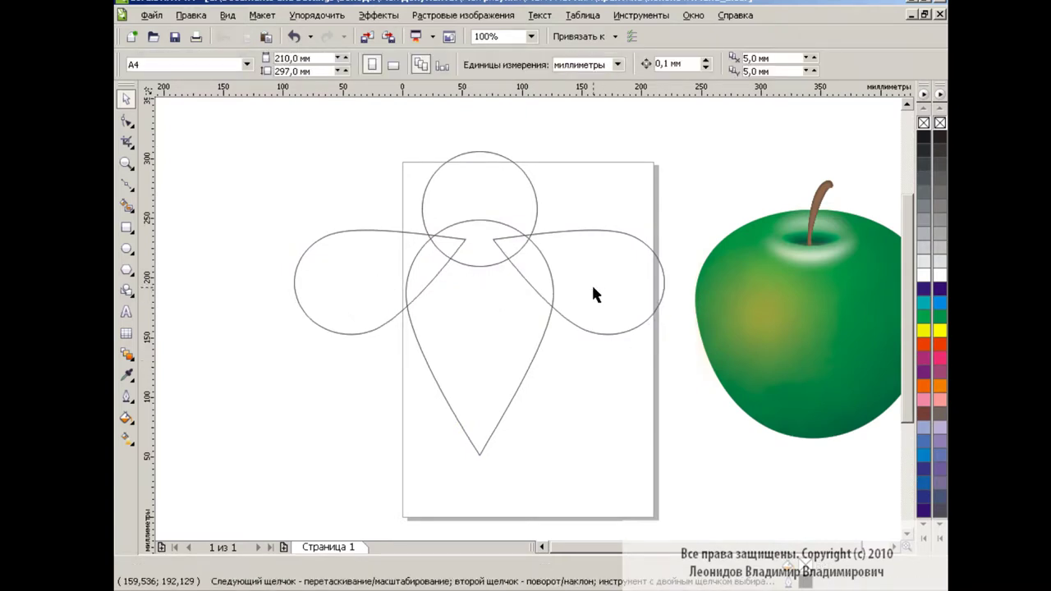
key("ctrl+z")
left_click_drag(385, 267, 343, 268)
left_click(633, 378)
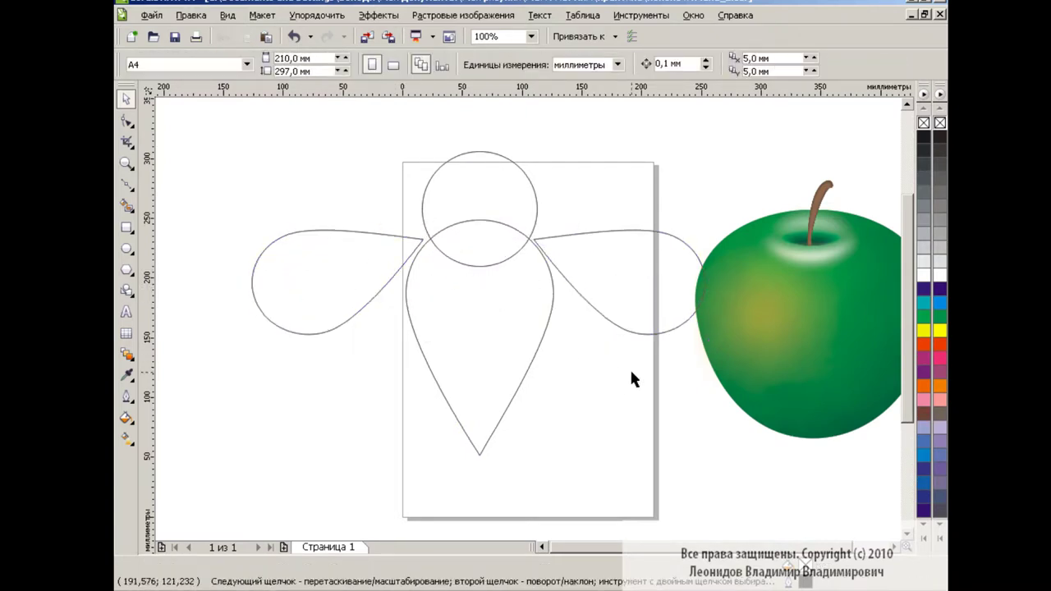
Step: Smart Fill the head circle solid black
left_click(127, 206)
left_click(334, 64)
left_click(372, 118)
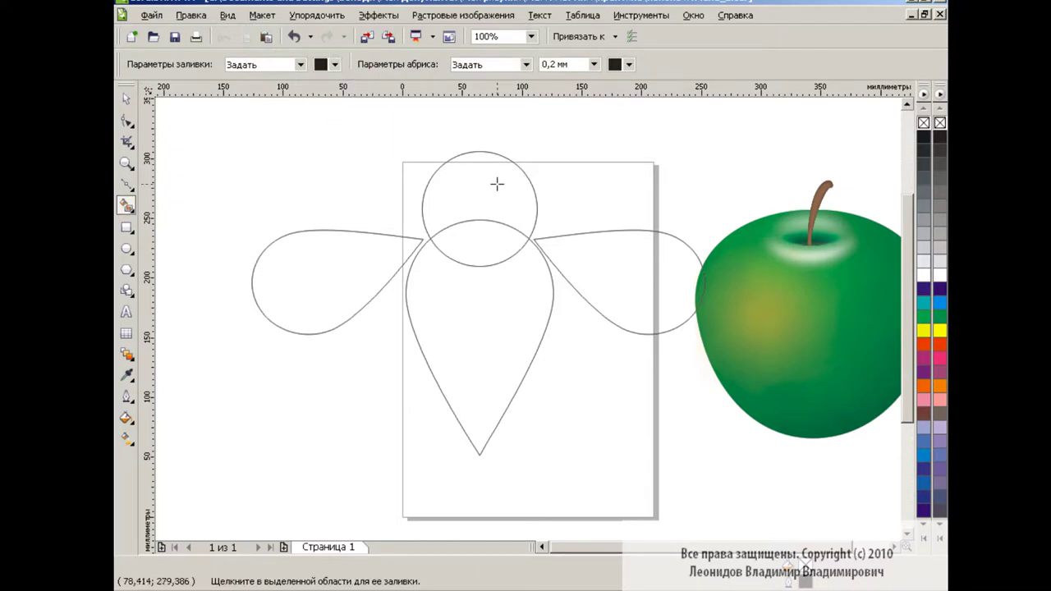
left_click(498, 183)
left_click(132, 101)
left_click(499, 265)
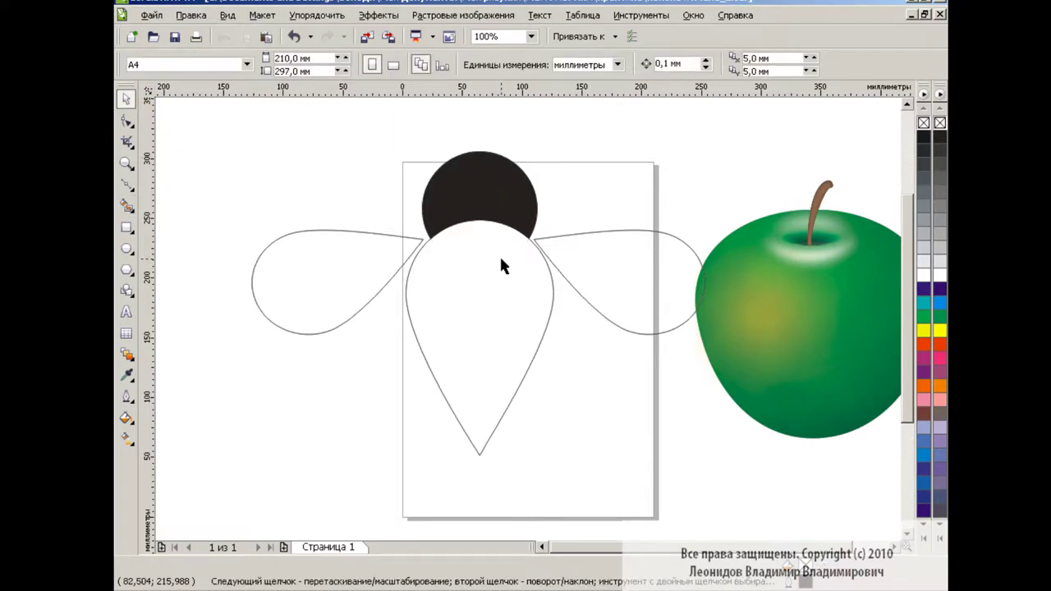
Step: Paste several copies of the body teardrop, each moved lower, to mark out stripes
left_click(501, 257)
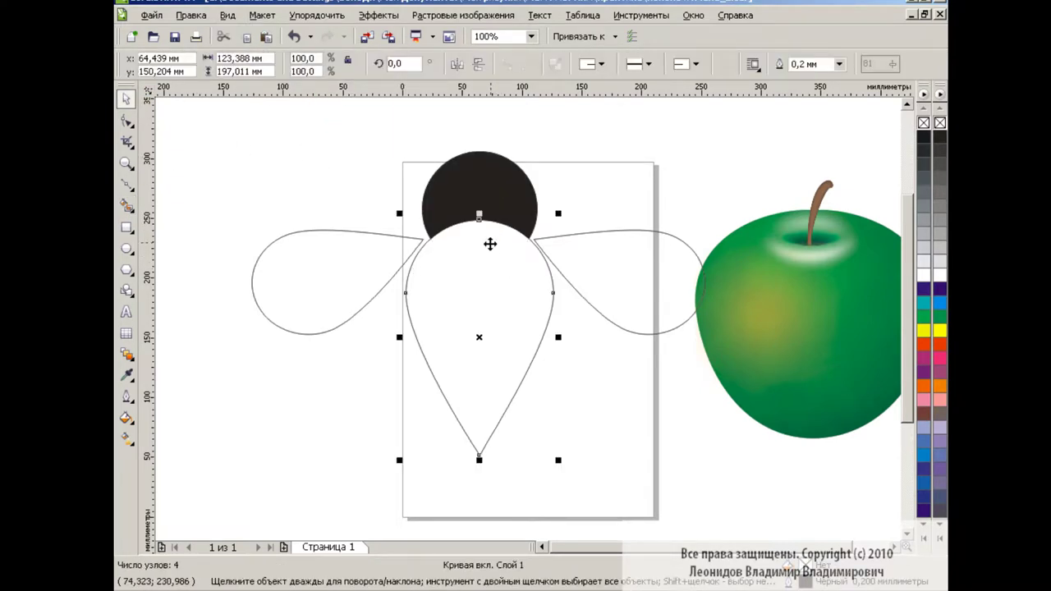
left_click_drag(482, 337, 478, 389)
left_click(267, 37)
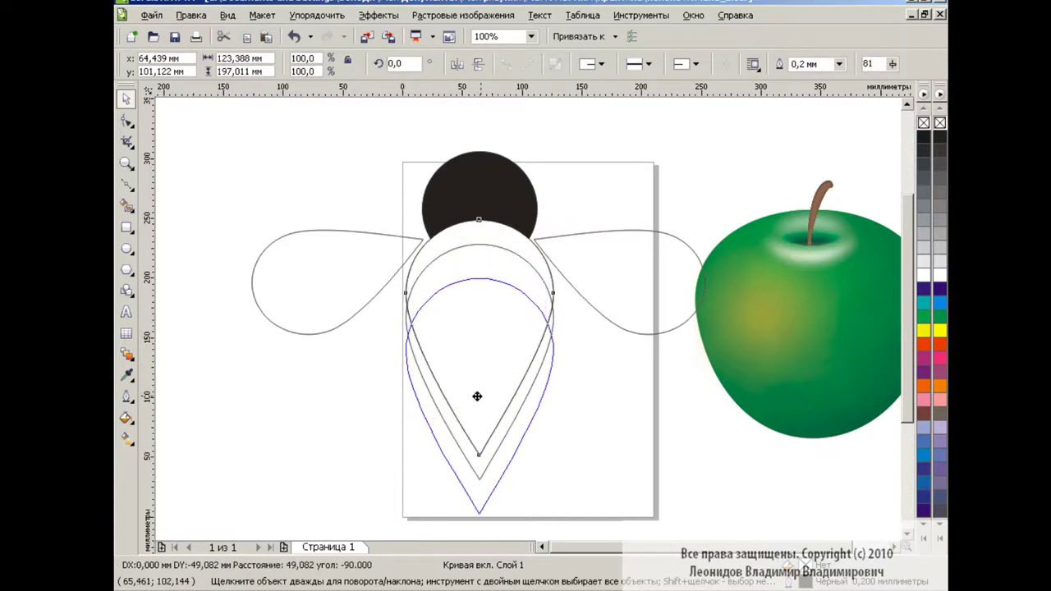
left_click(267, 37)
left_click_drag(482, 333, 477, 425)
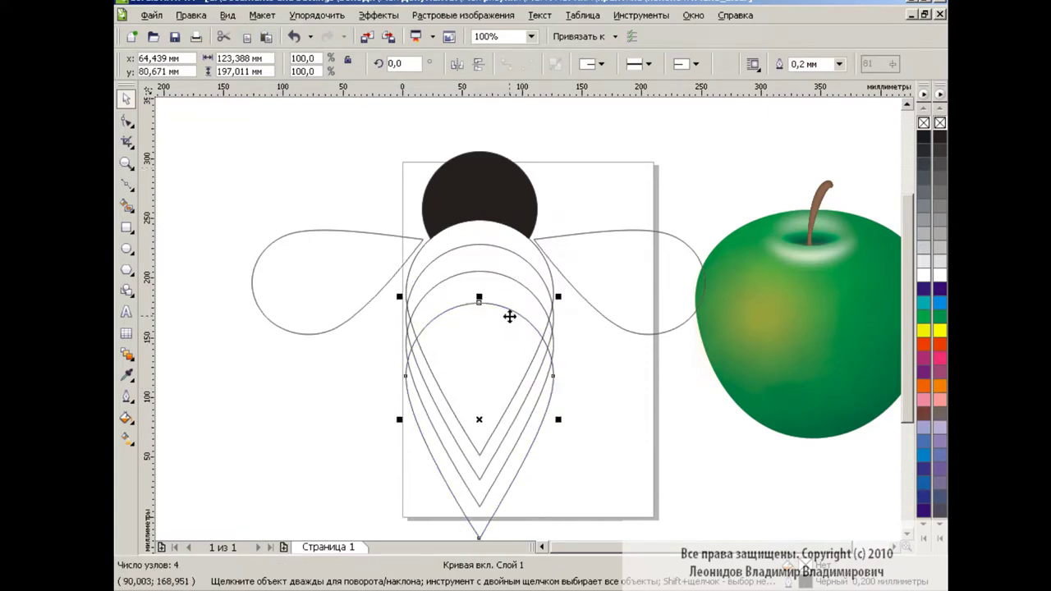
left_click(522, 273, "shift")
left_click(522, 253, "shift")
left_click(501, 236, "shift")
left_click(247, 37)
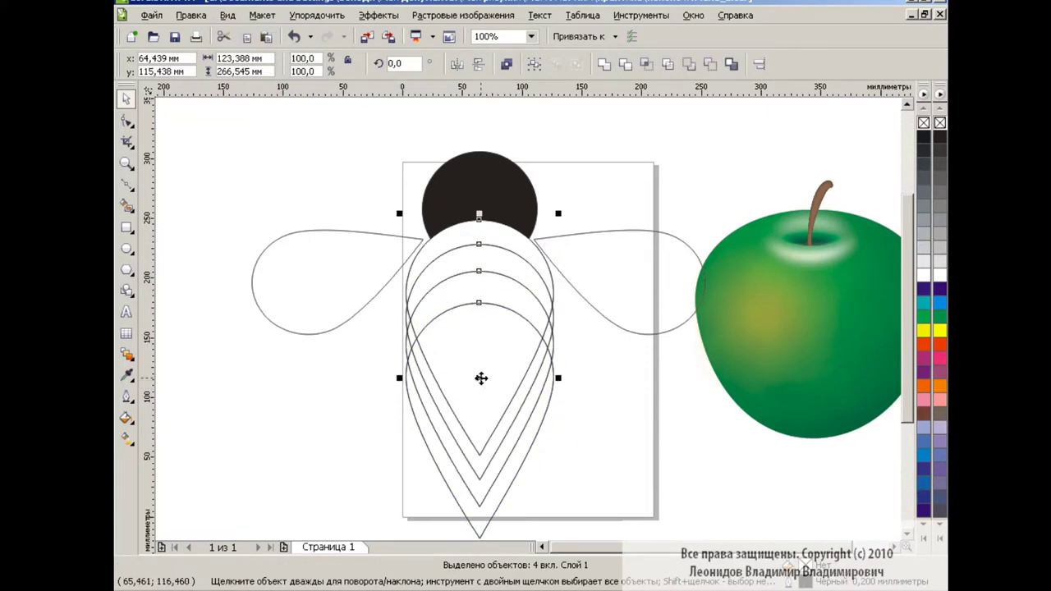
left_click_drag(481, 378, 478, 485)
left_click(613, 404)
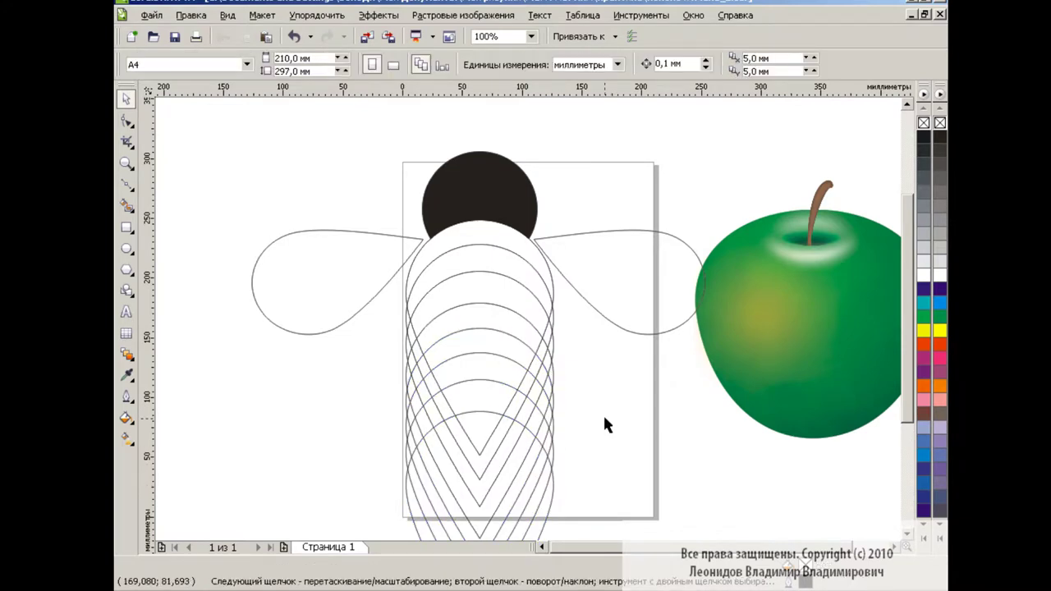
Step: Smart Fill the four alternating body bands black
left_click(127, 203)
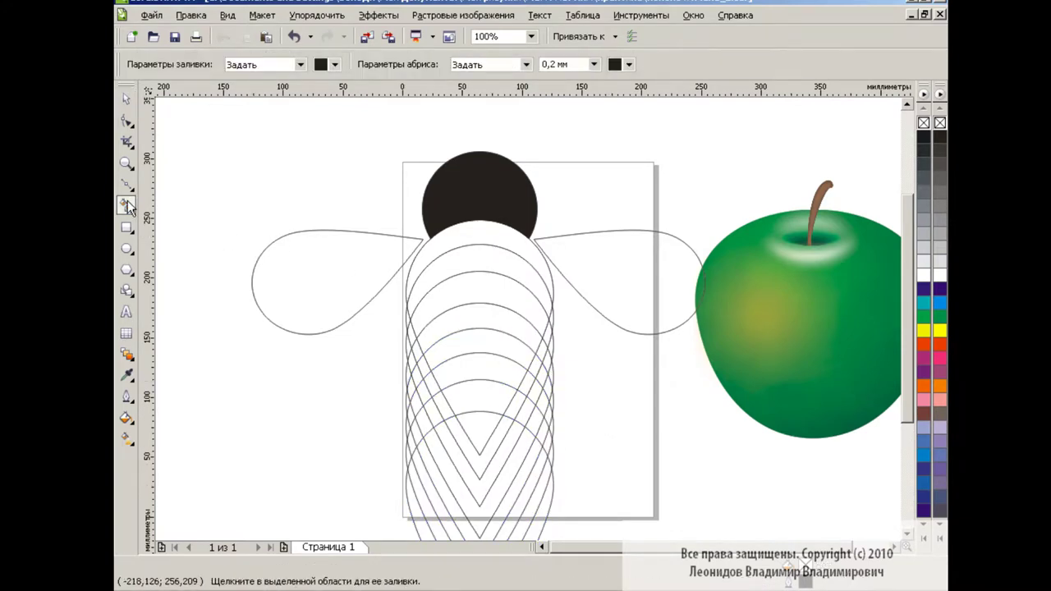
left_click(495, 235)
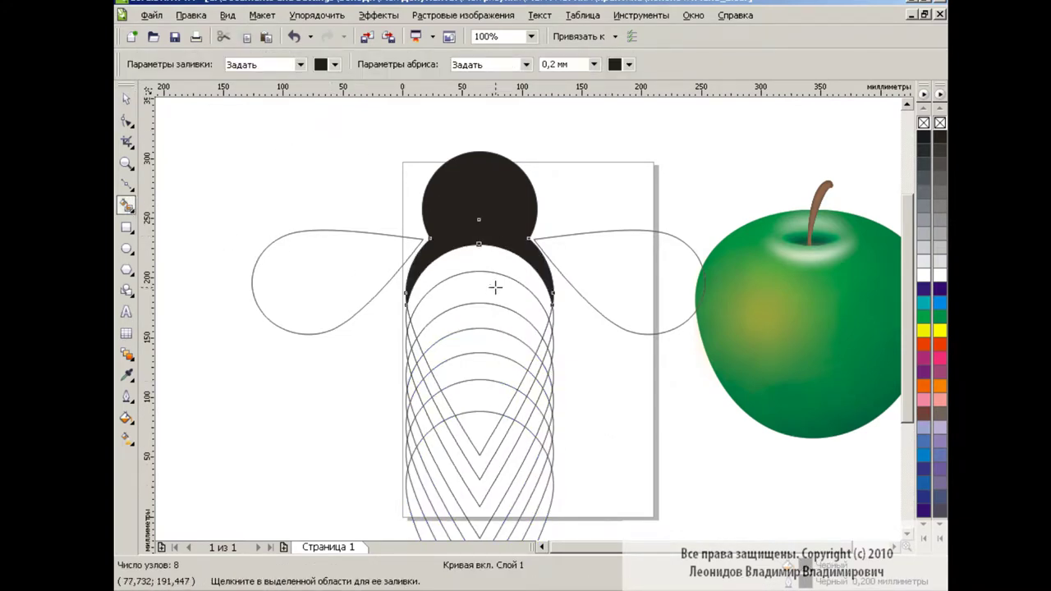
left_click(495, 316)
left_click(494, 353)
left_click(490, 392)
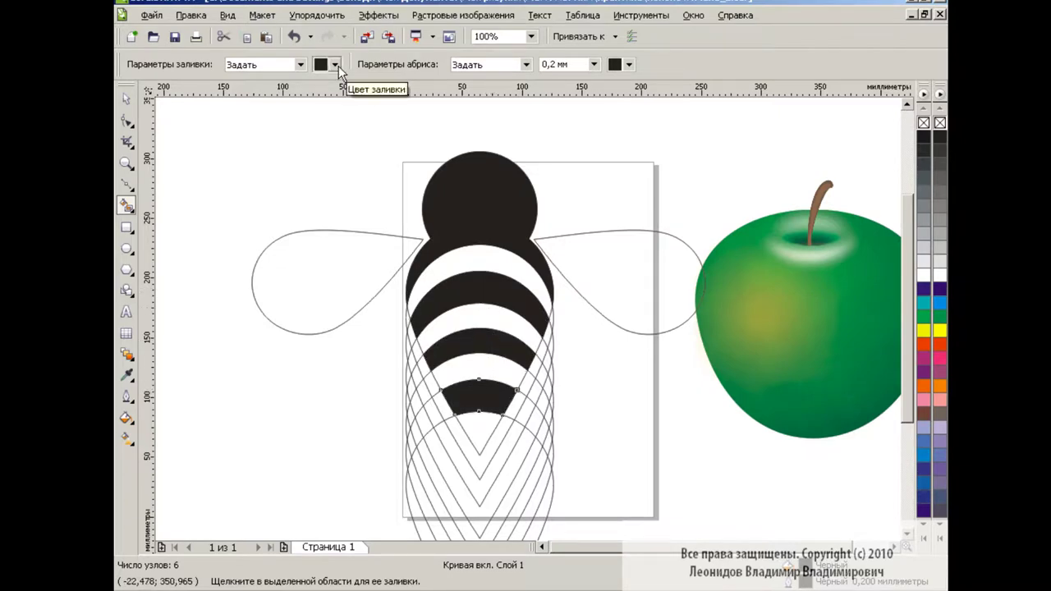
Step: Fill the tail tip black and delete the leftover construction circles
left_click(126, 99)
left_click(485, 479)
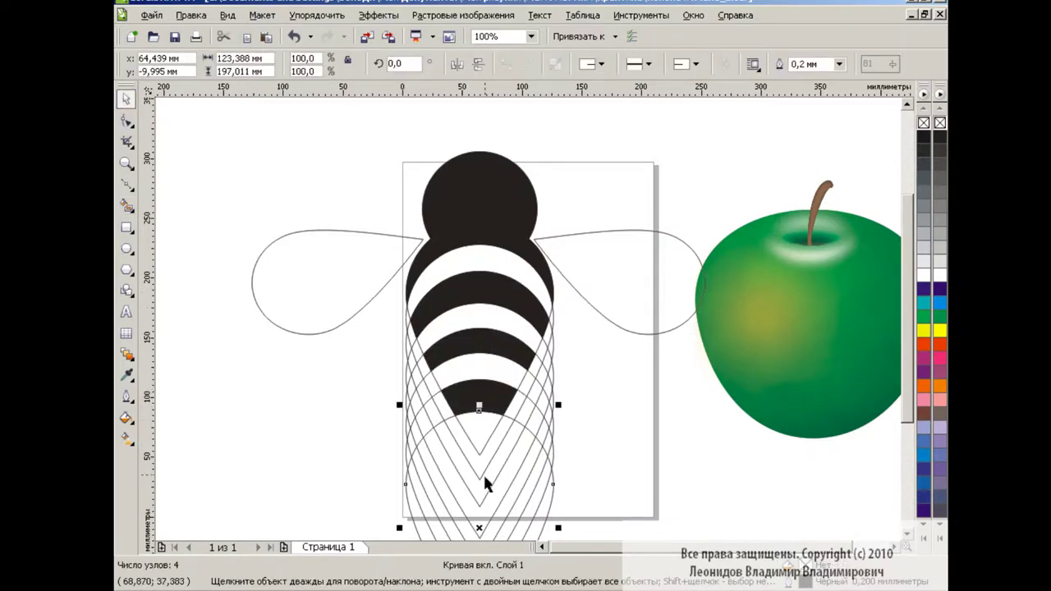
left_click(127, 205)
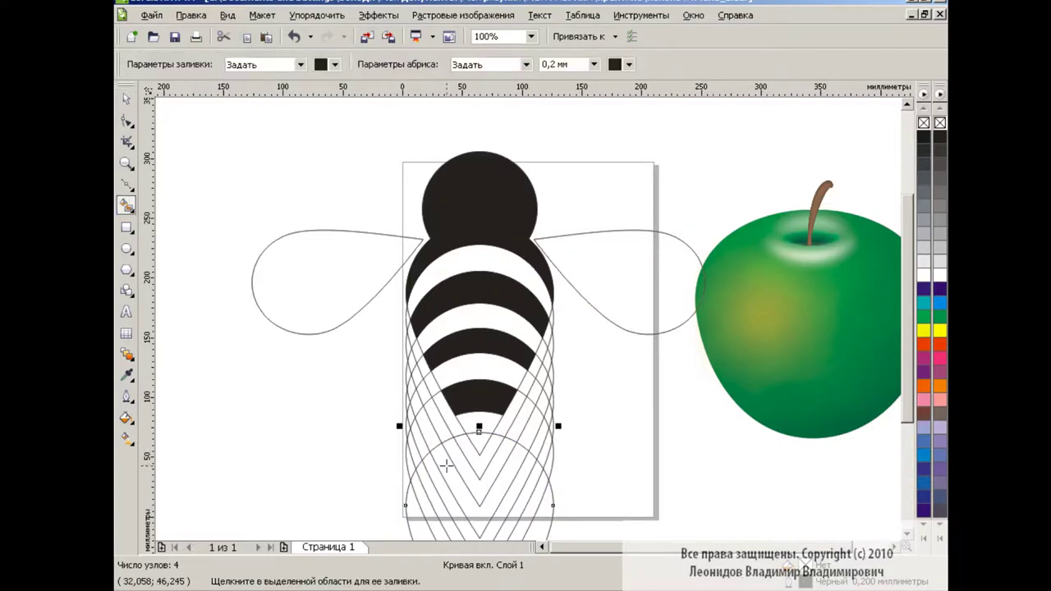
left_click(480, 444)
key("space")
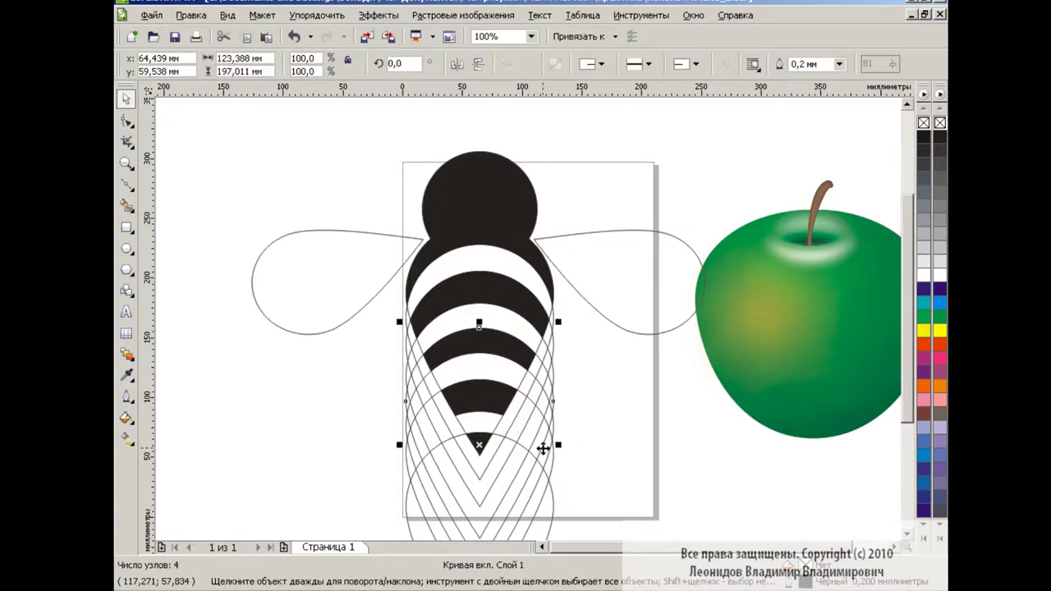
key("Delete")
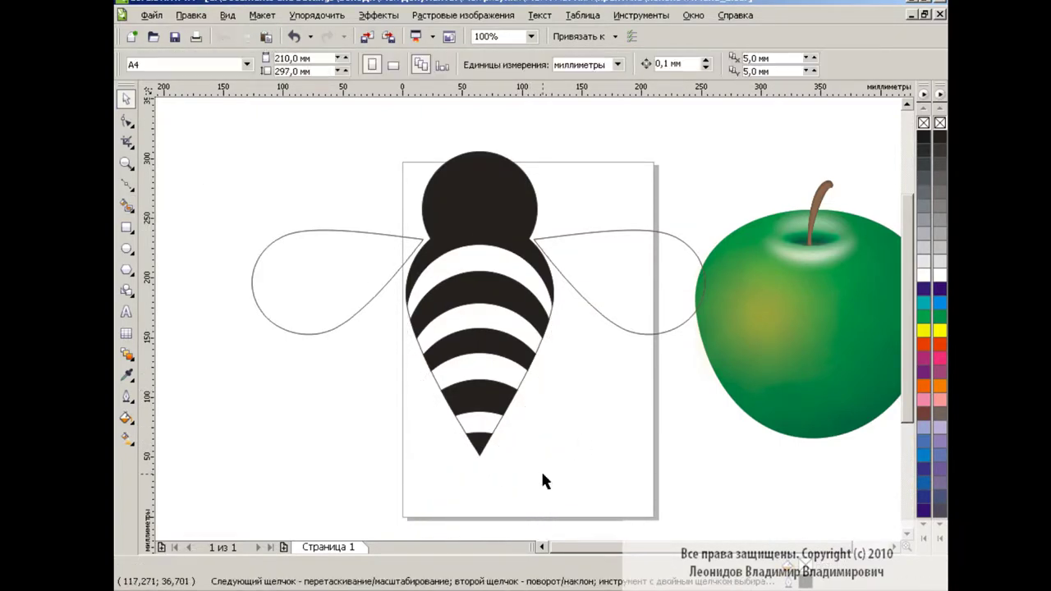
Step: Smart Fill the remaining white stripes, including the tail stripe, yellow
left_click(126, 205)
left_click(334, 65)
left_click(328, 99)
left_click(480, 263)
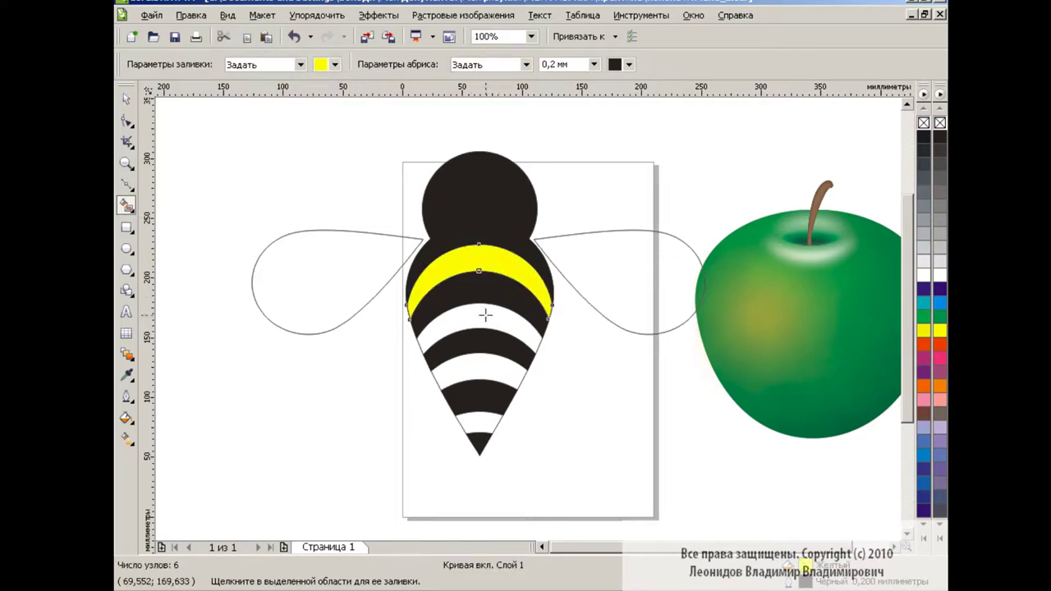
left_click(479, 316)
left_click(479, 368)
left_click(481, 423)
key("space")
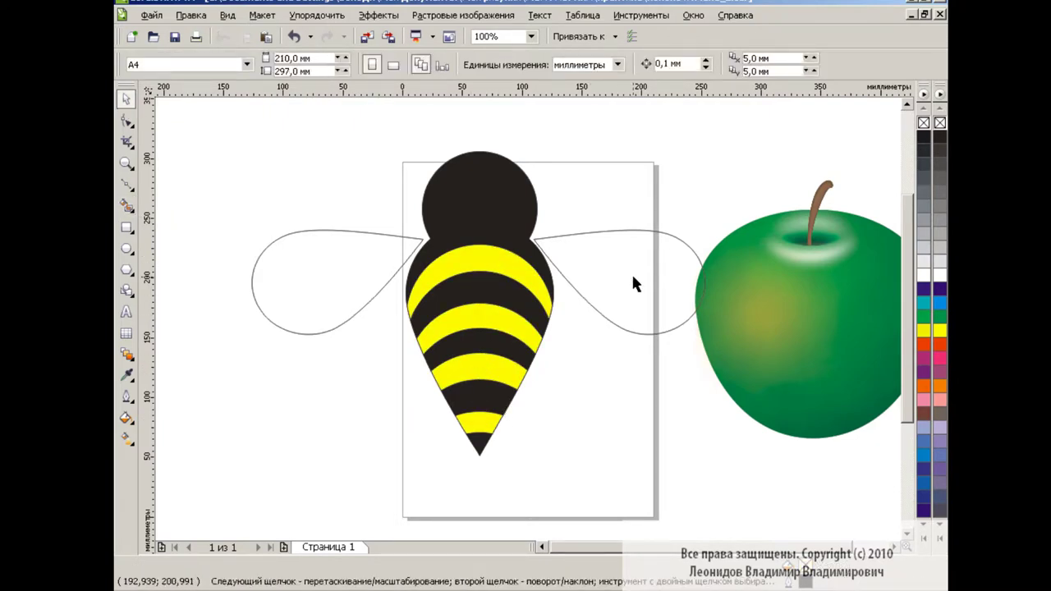
left_click(526, 269)
Step: Start a custom yellow fountain fill on the top stripe with two added stops and an olive left end
left_click(126, 418)
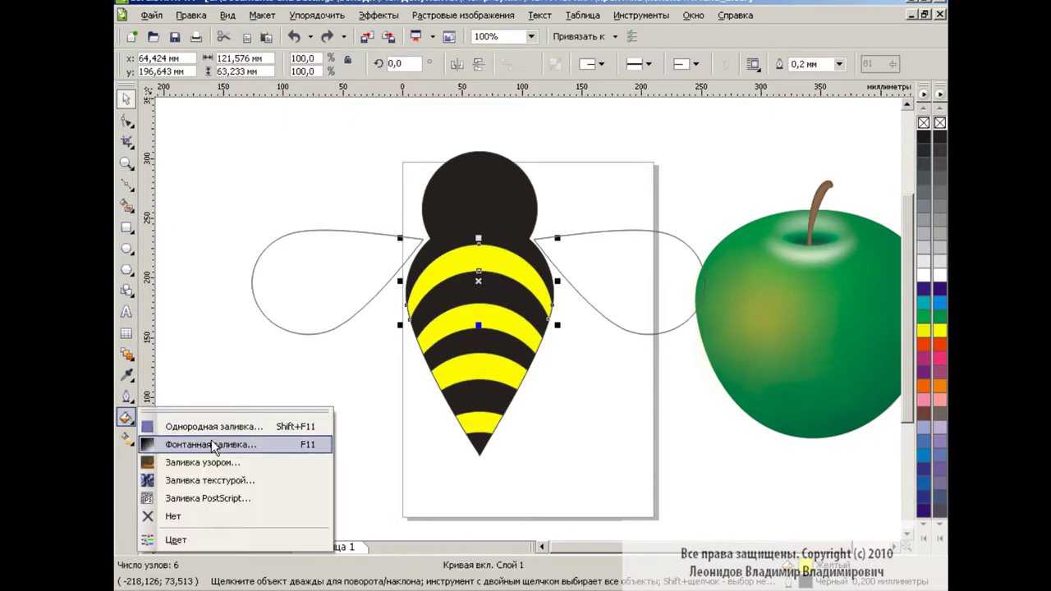
left_click(212, 444)
left_click(462, 280)
left_click(578, 306)
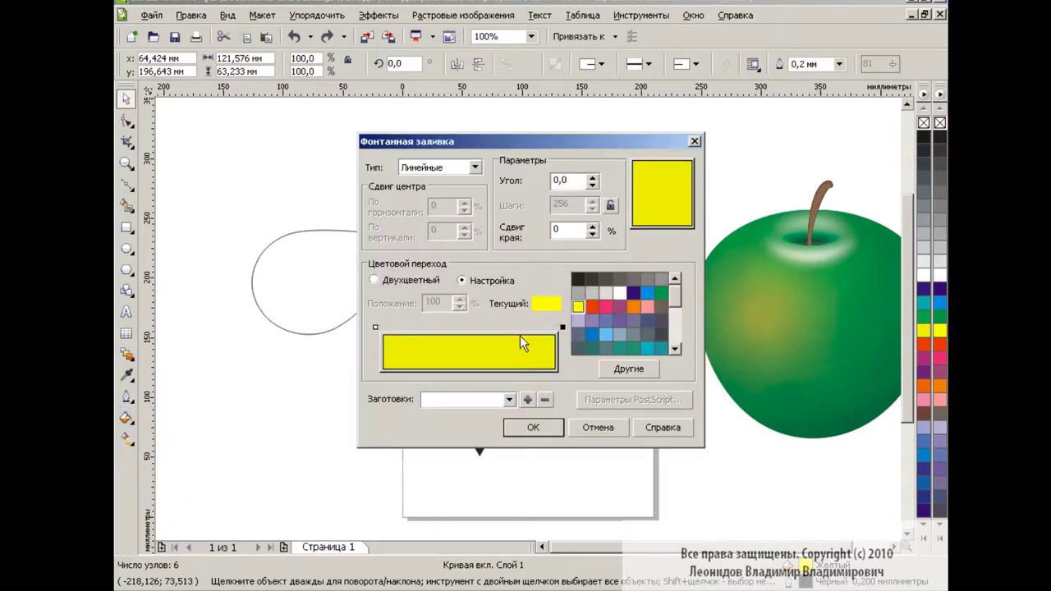
double_click(520, 327)
double_click(425, 328)
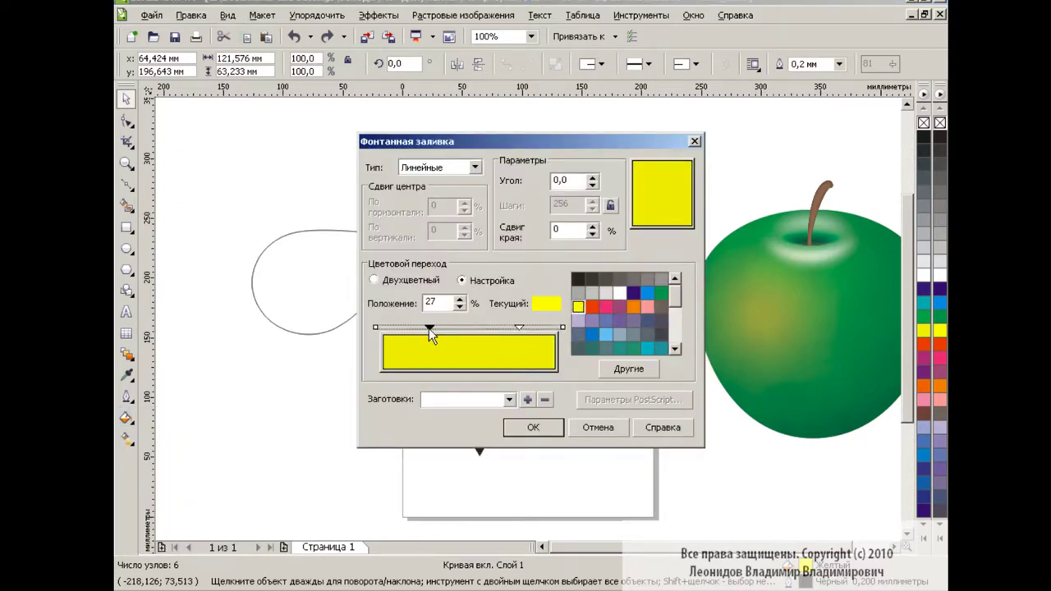
left_click(375, 328)
left_click(629, 369)
left_click(386, 271)
left_click(441, 404)
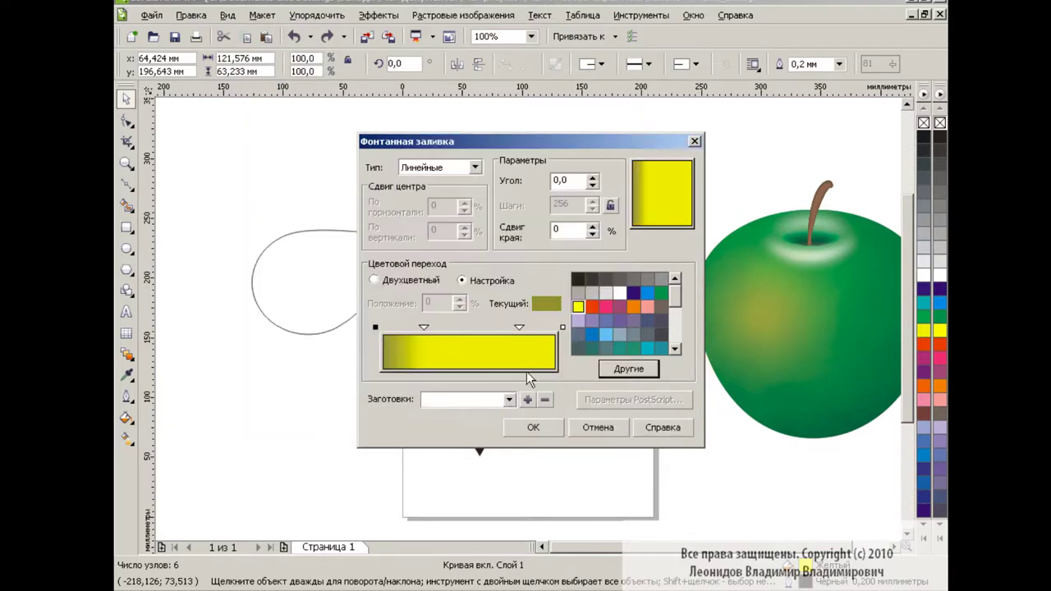
Step: Set darker olive ends around a yellow middle and apply the gradient to the top stripe
left_click(424, 328)
left_click(376, 328)
left_click(628, 368)
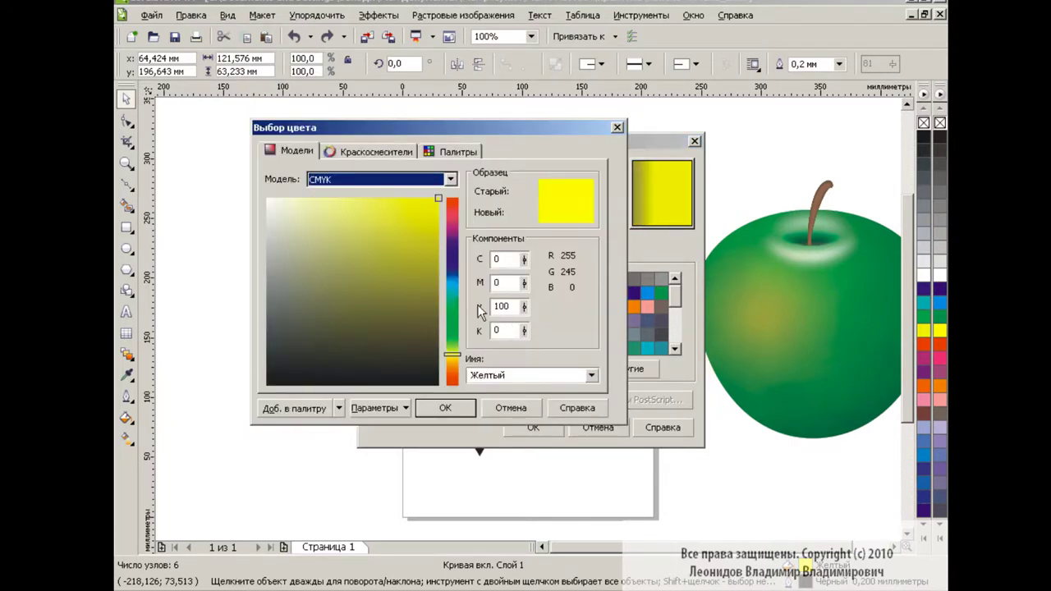
left_click(437, 293)
left_click(445, 407)
left_click(485, 327)
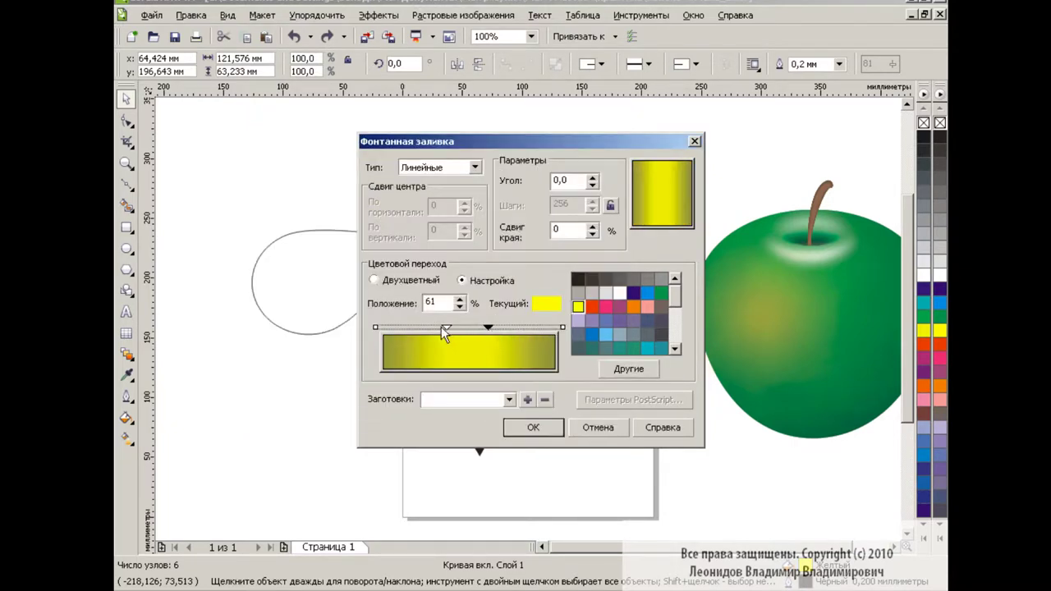
left_click(376, 328)
left_click(629, 369)
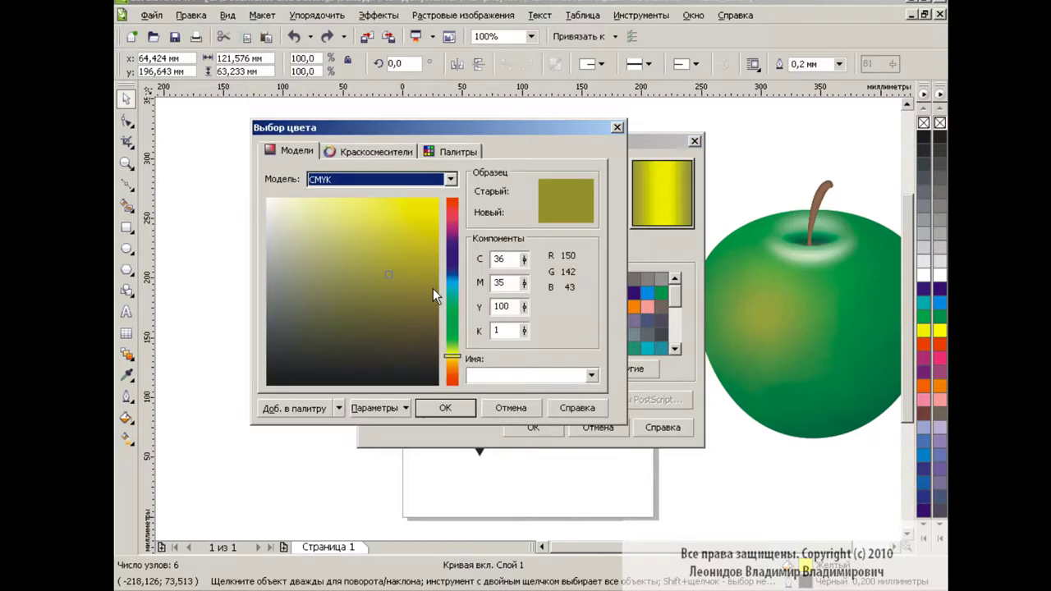
left_click(433, 288)
left_click(441, 404)
left_click(461, 328)
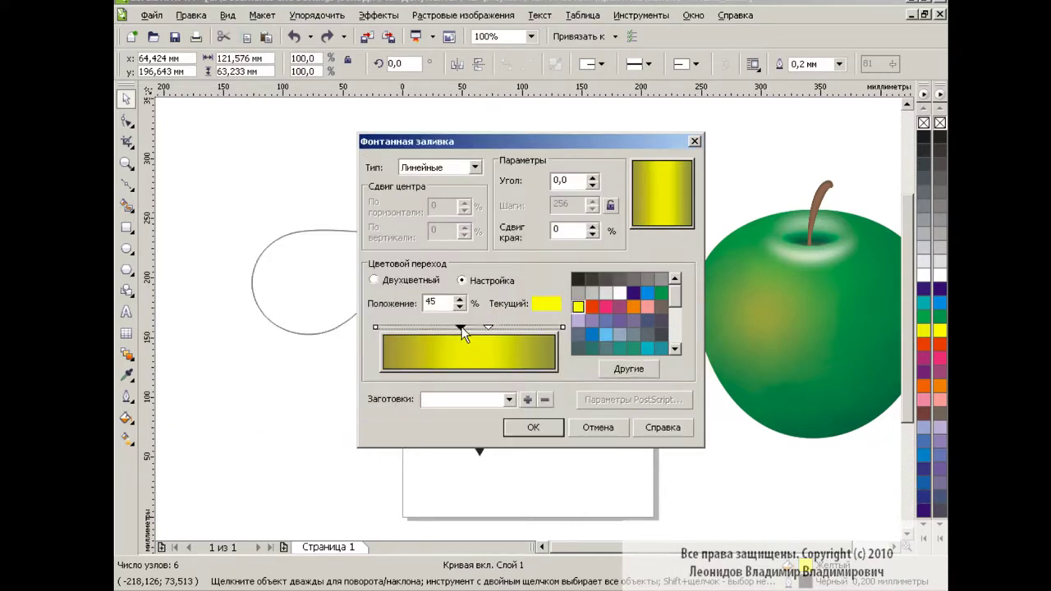
left_click(536, 427)
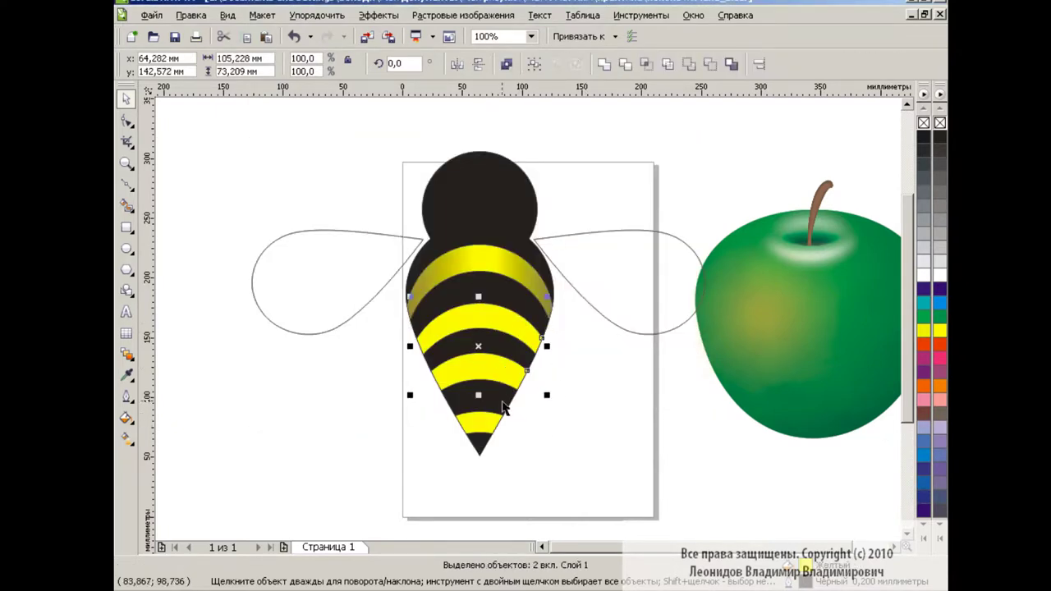
Step: Copy the top stripe's olive-to-yellow fill onto the other yellow stripes
left_click(190, 15)
left_click(238, 239)
left_click(567, 321)
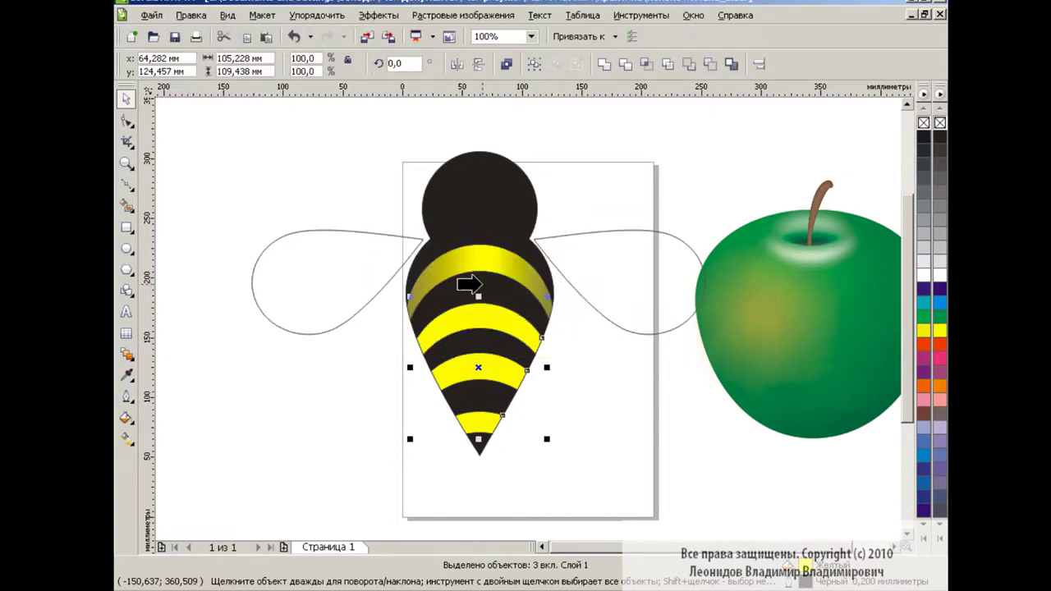
left_click(485, 263)
left_click(590, 367)
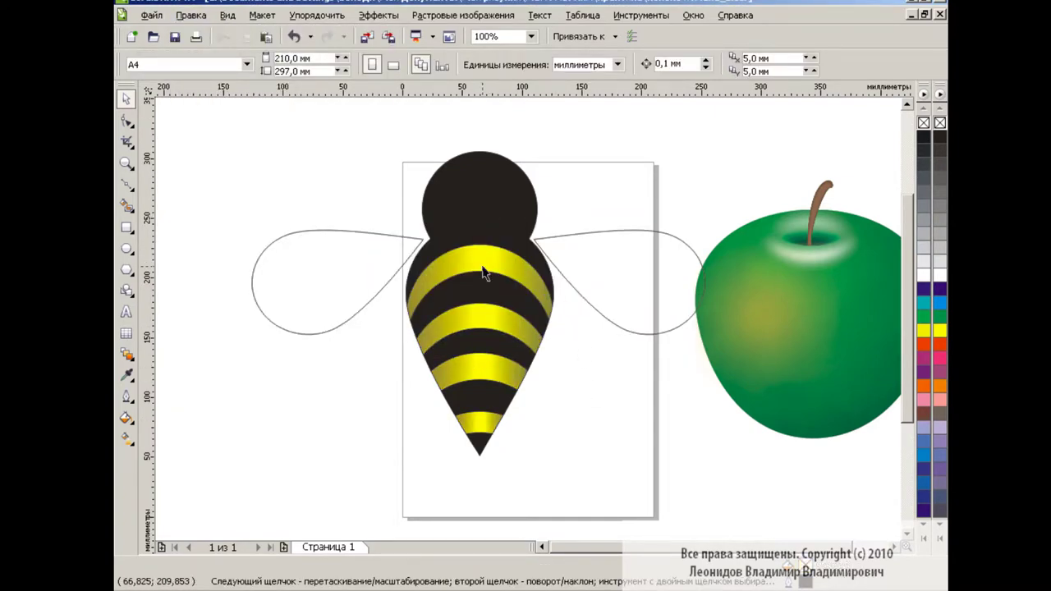
left_click(495, 253)
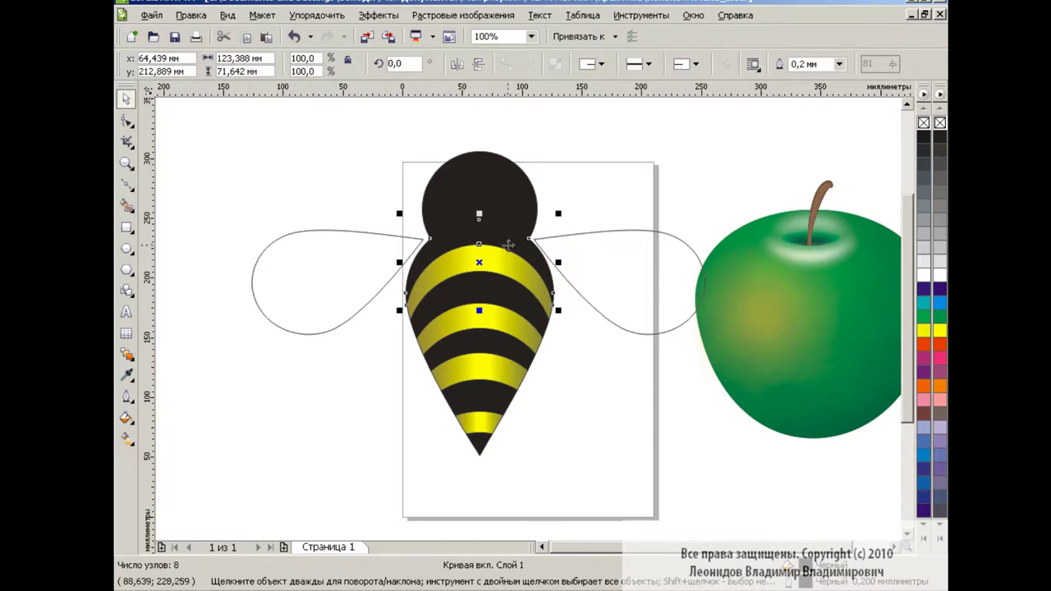
Step: Give the dark upper band a custom fountain fill with 80% black stops
left_click(126, 418)
left_click(211, 444)
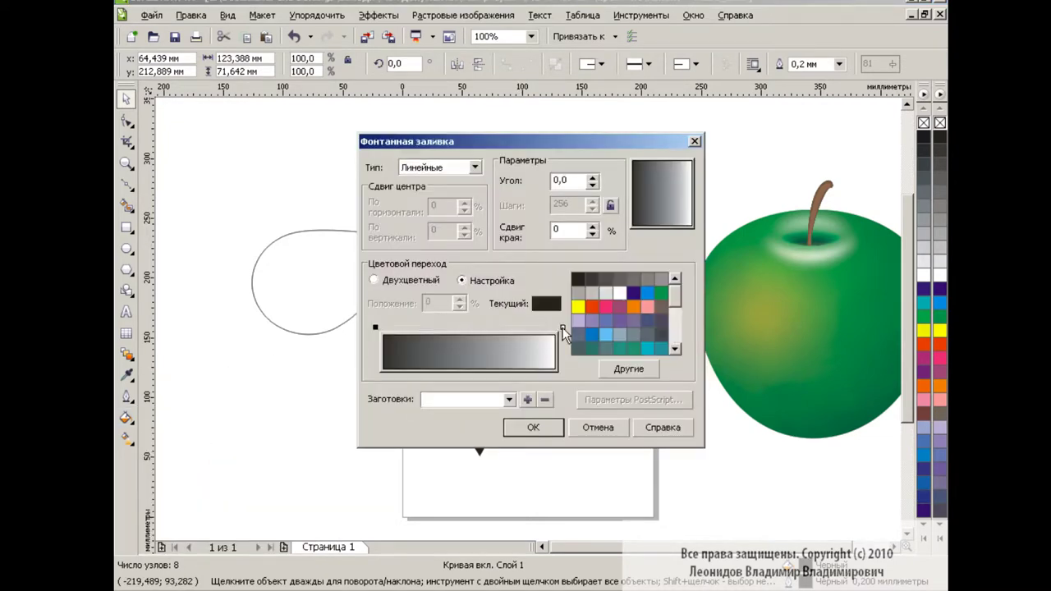
left_click(563, 328)
left_click(578, 279)
double_click(495, 328)
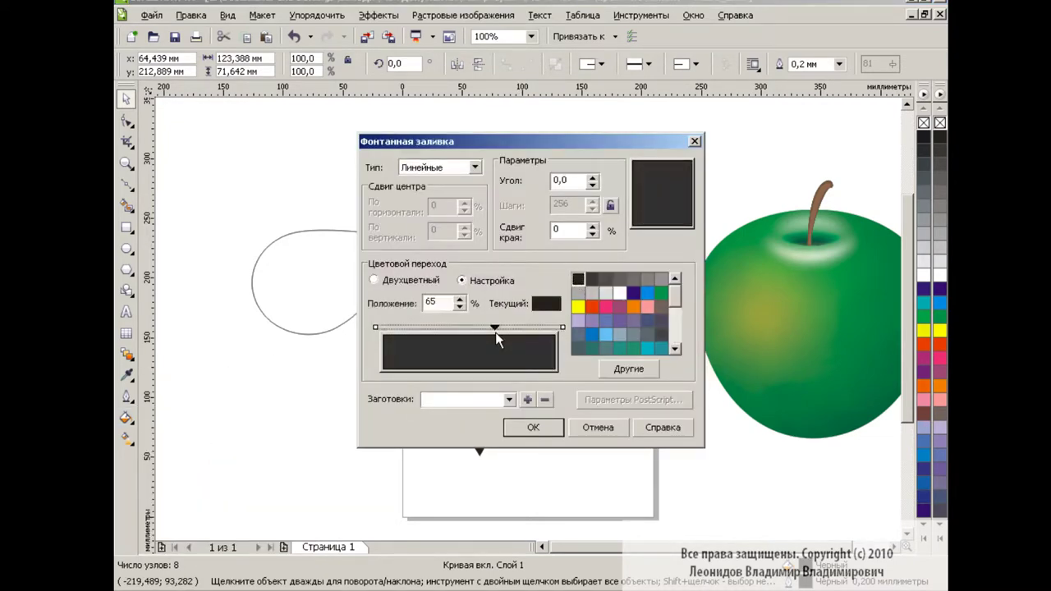
left_click(606, 279)
double_click(444, 328)
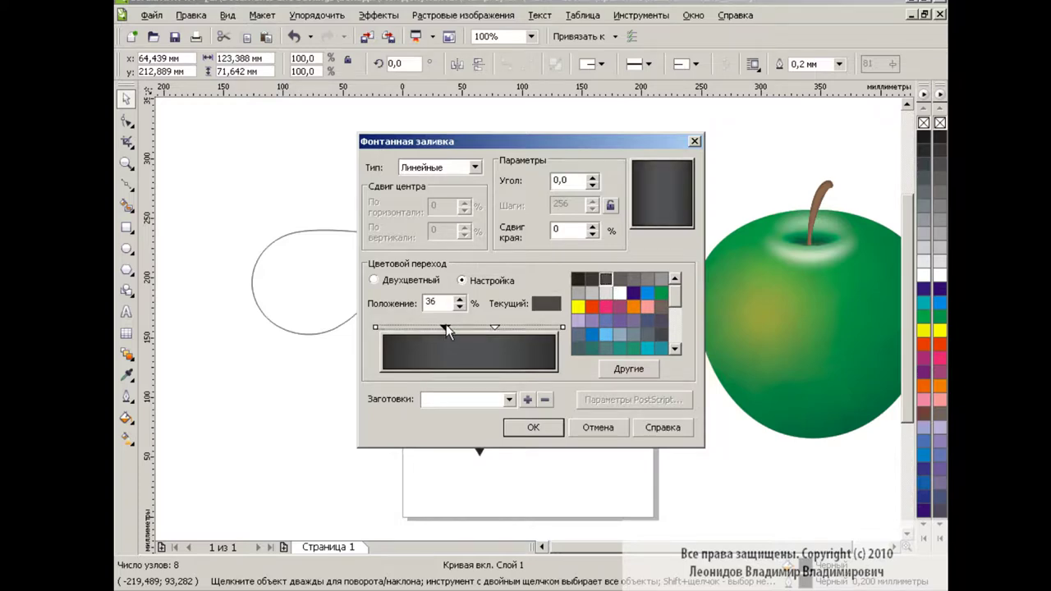
left_click(533, 427)
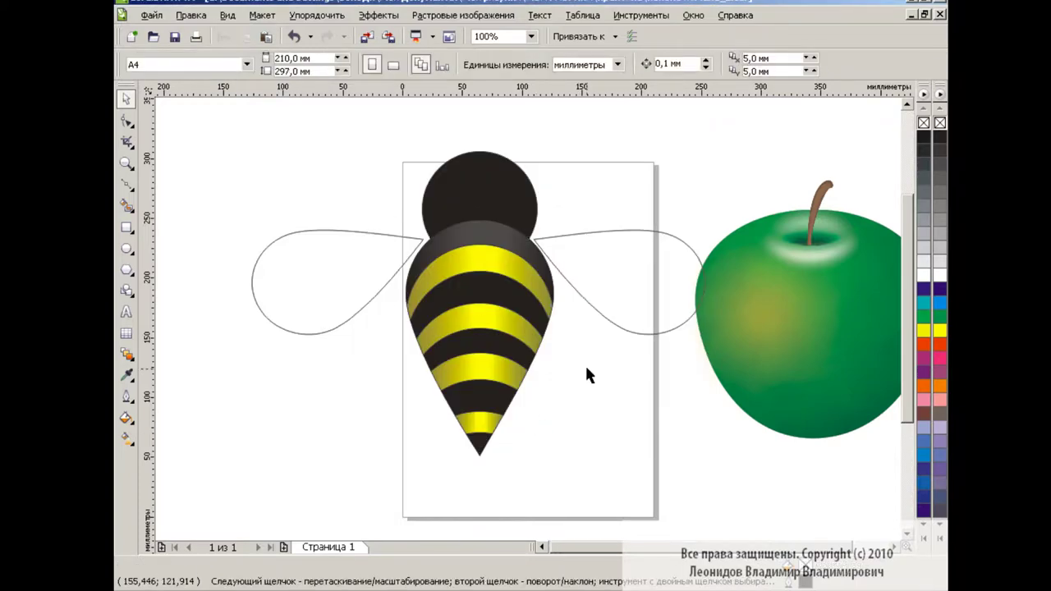
Step: Copy the dark band's gradient fill onto the remaining black stripes
left_click(493, 298)
left_click(483, 448, "shift")
left_click(191, 15)
left_click(238, 265)
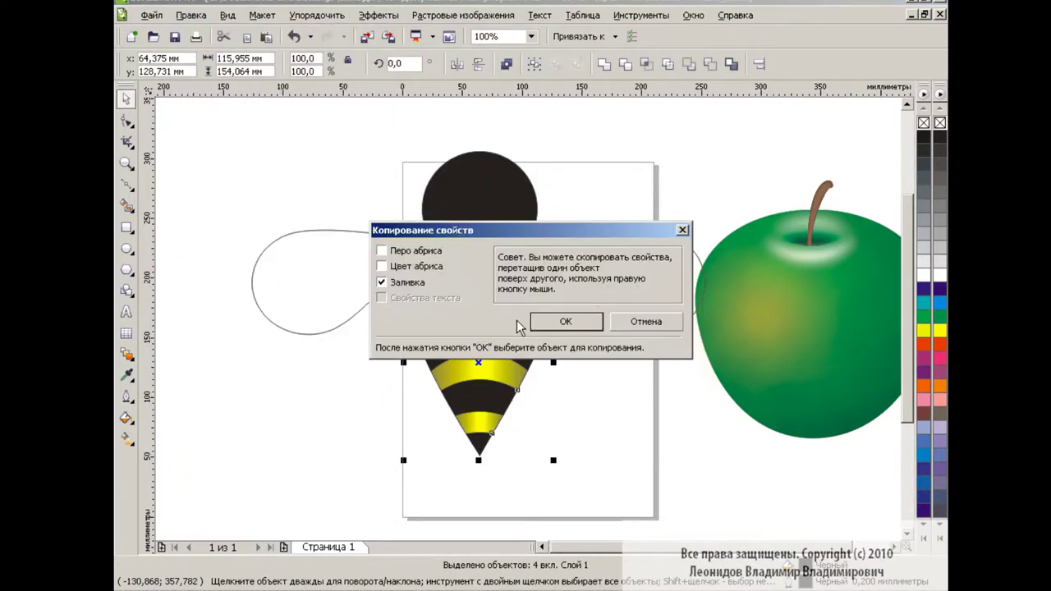
left_click(546, 322)
left_click(475, 239)
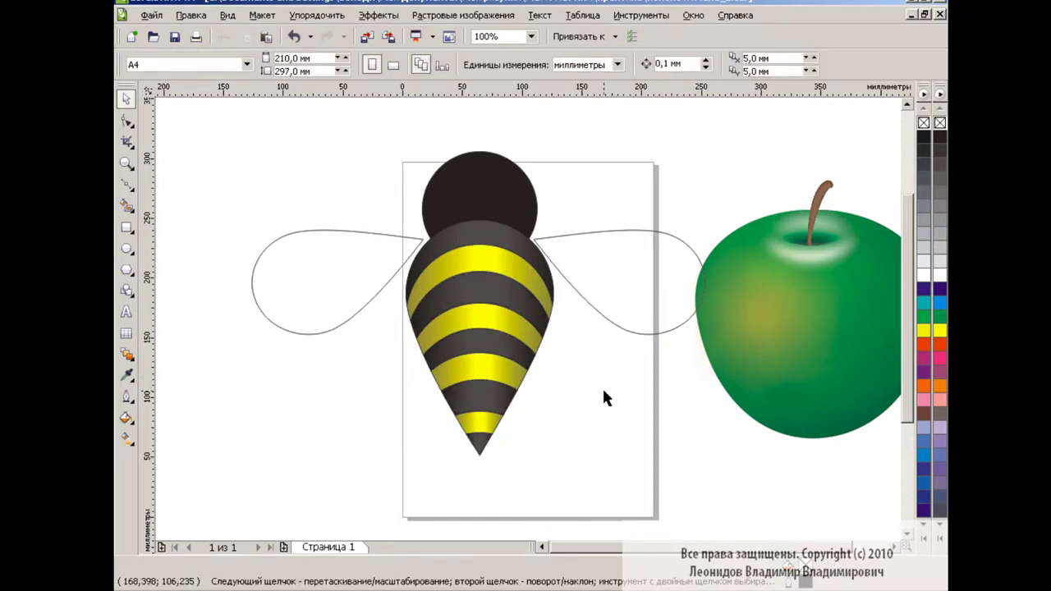
Step: Fill the head with a radial dark-grey fountain fill and shift its highlight toward the upper left
left_click(505, 206)
left_click(126, 417)
left_click(164, 443)
left_click(444, 168)
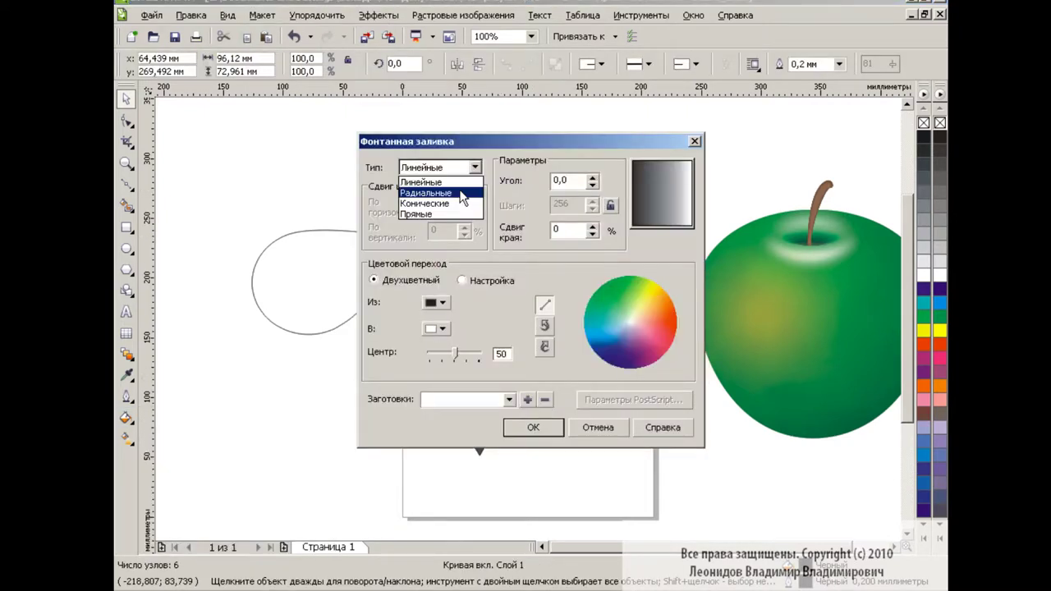
left_click(463, 197)
left_click(436, 328)
left_click(499, 352)
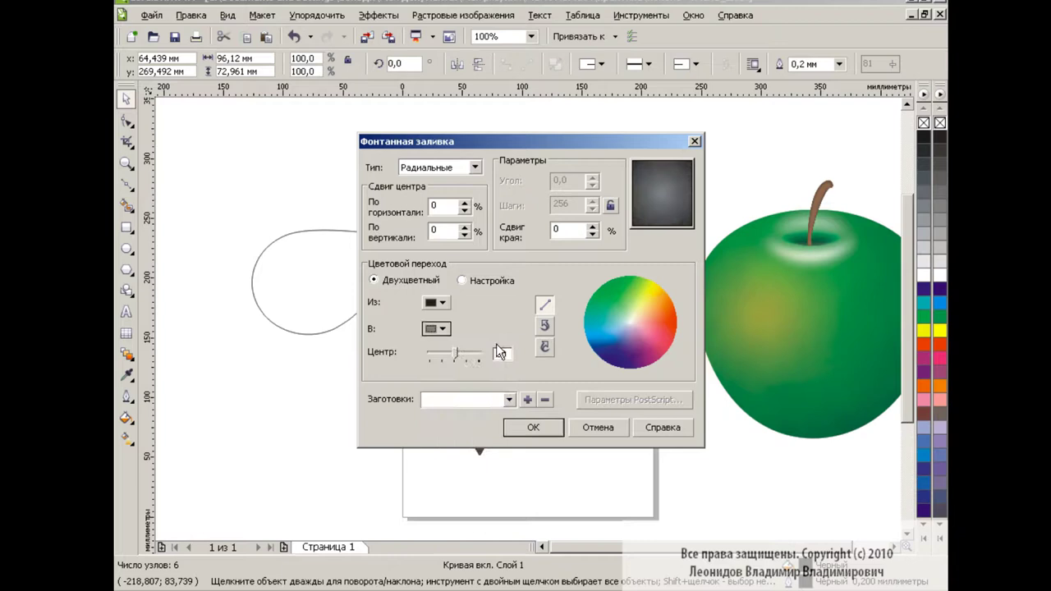
left_click(556, 434)
key("g")
left_click_drag(479, 197, 456, 187)
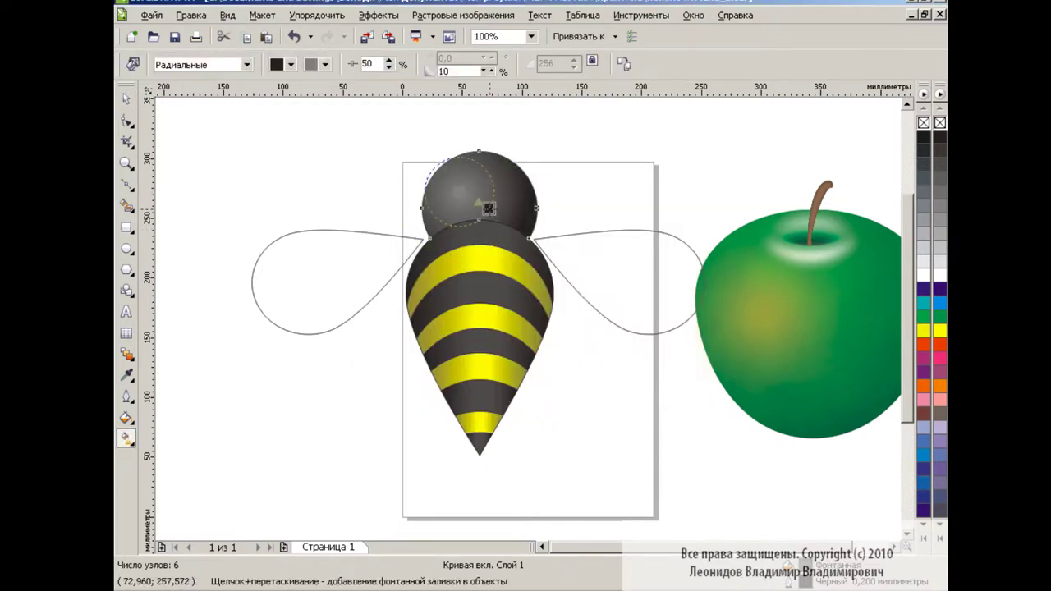
left_click(125, 99)
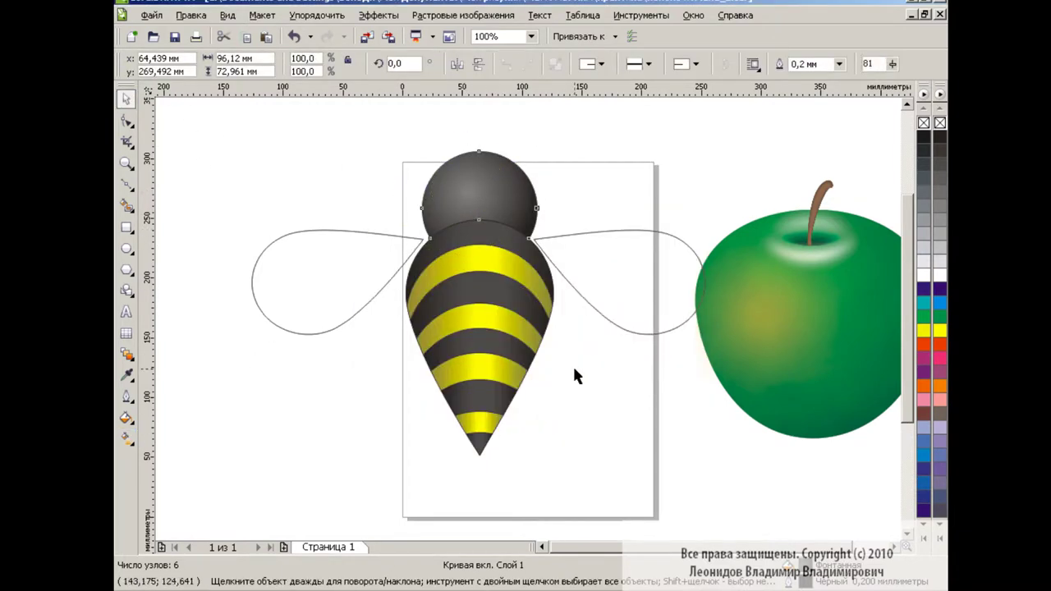
Step: Give the right wing a radial fountain fill with a light grey start colour
left_click(645, 283)
left_click(126, 417)
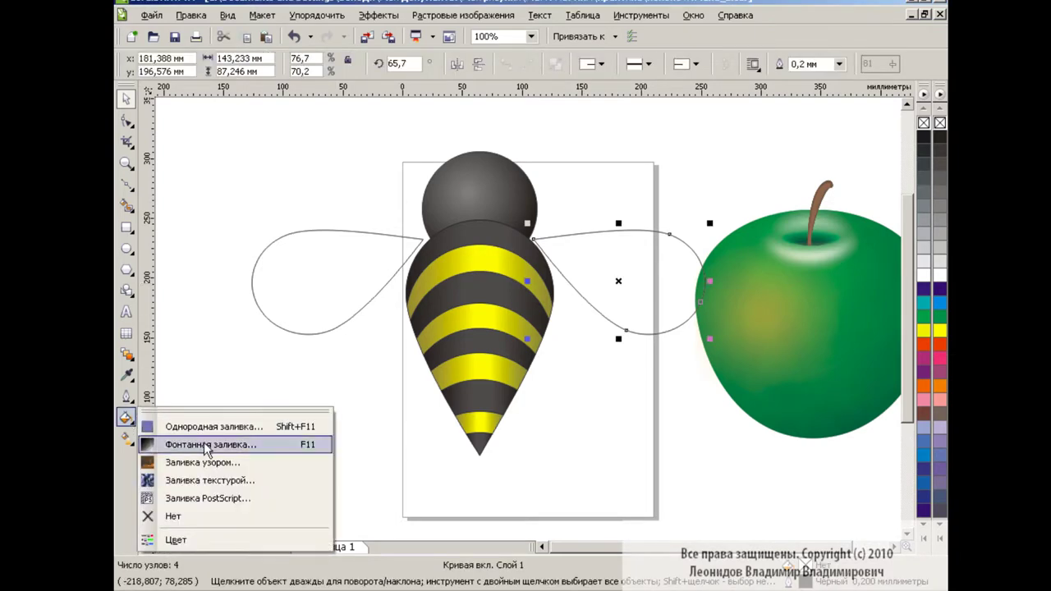
left_click(205, 446)
left_click(442, 302)
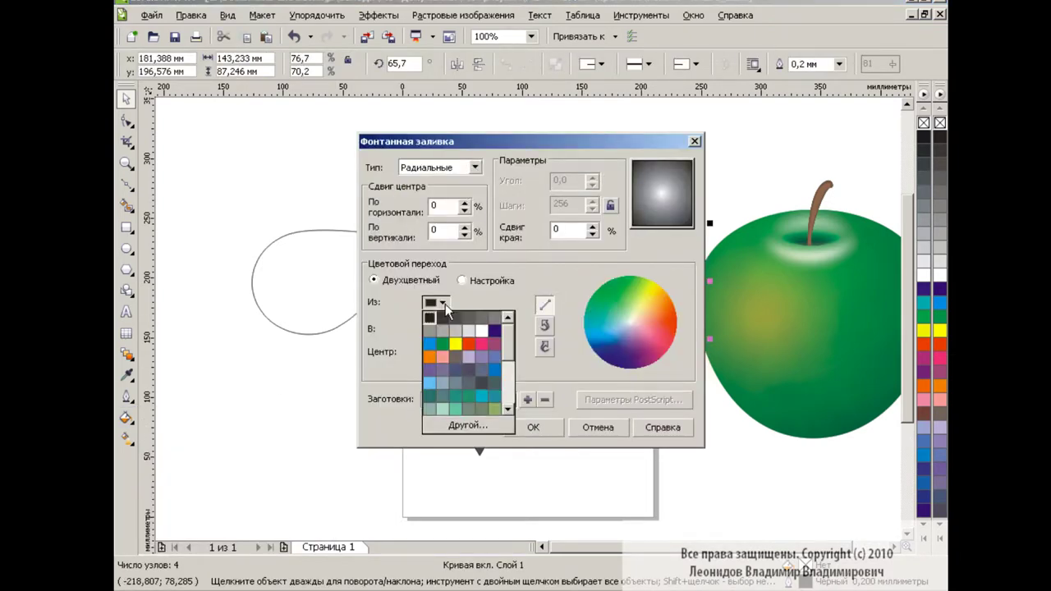
left_click(457, 328)
left_click(534, 426)
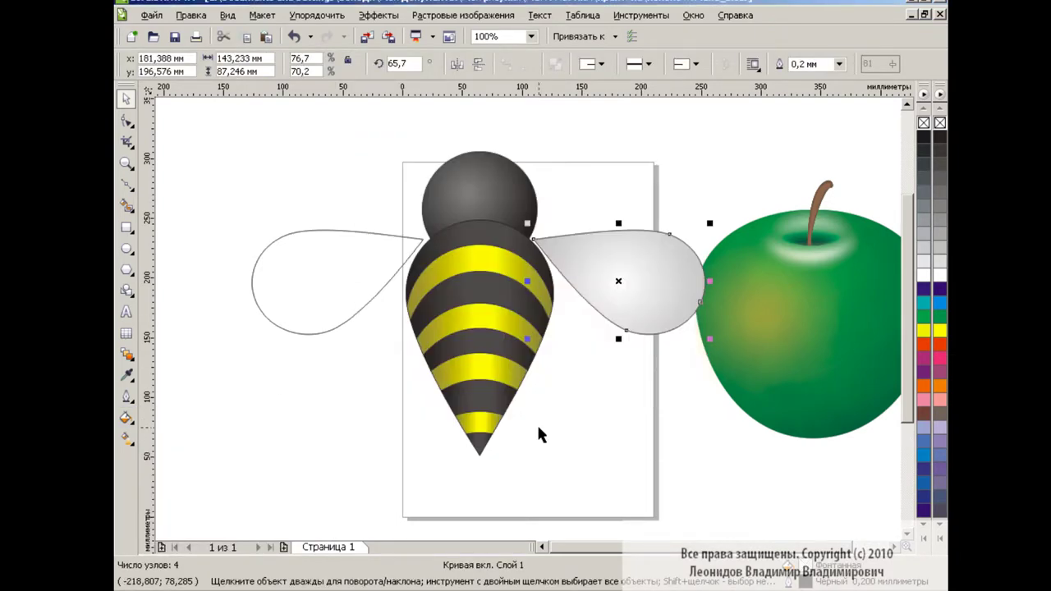
Step: Copy the right wing's fill onto the left wing with Edit > Copy Properties
left_click(374, 321)
left_click(190, 14)
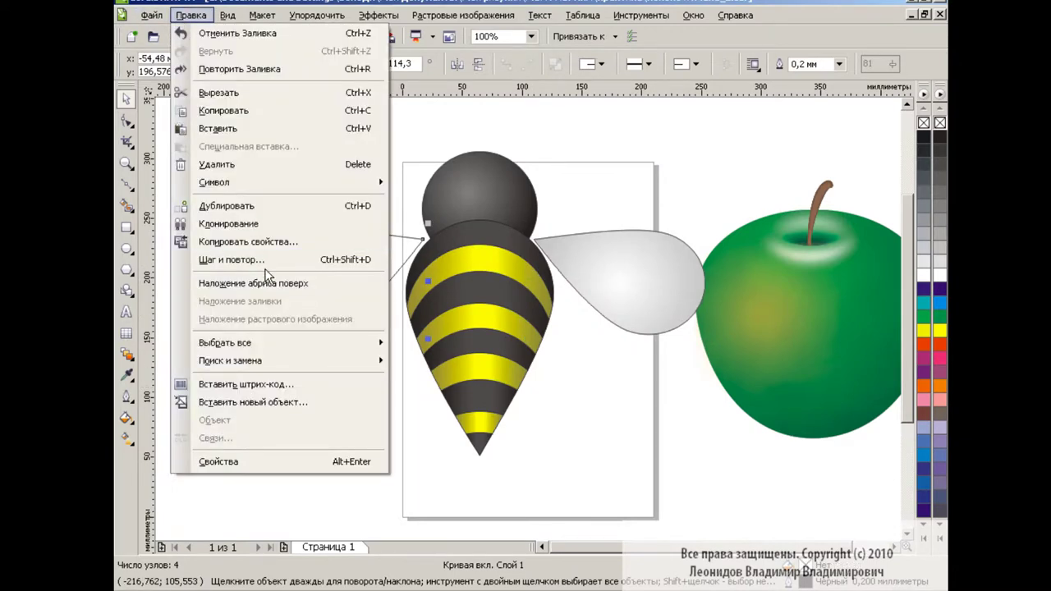
left_click(246, 242)
left_click(586, 293)
left_click(604, 400)
Step: Begin adding transparency to the left wing
left_click(328, 320)
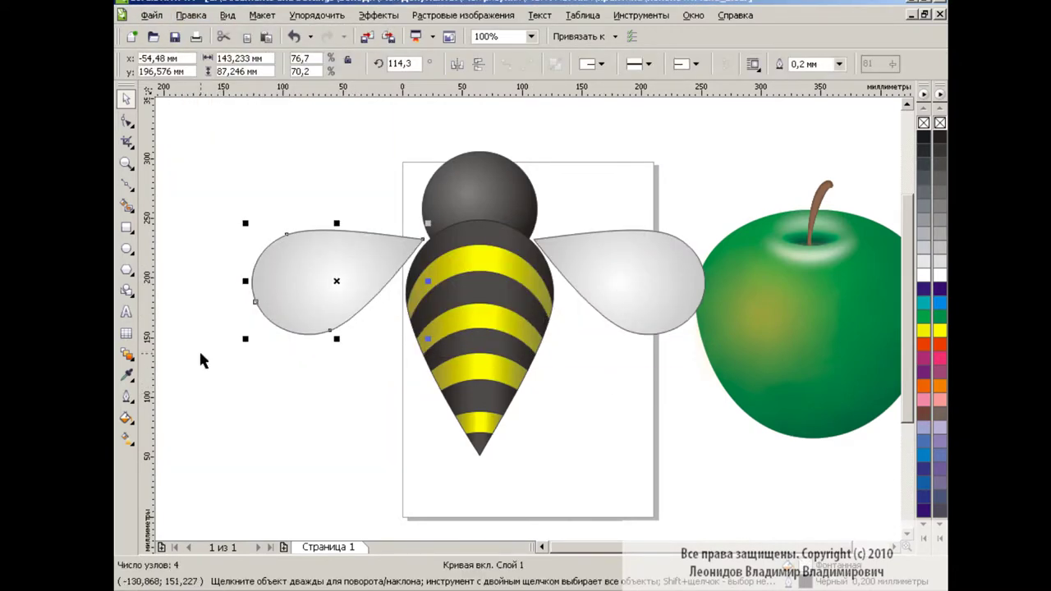
left_click(126, 354)
left_click(177, 467)
left_click(227, 64)
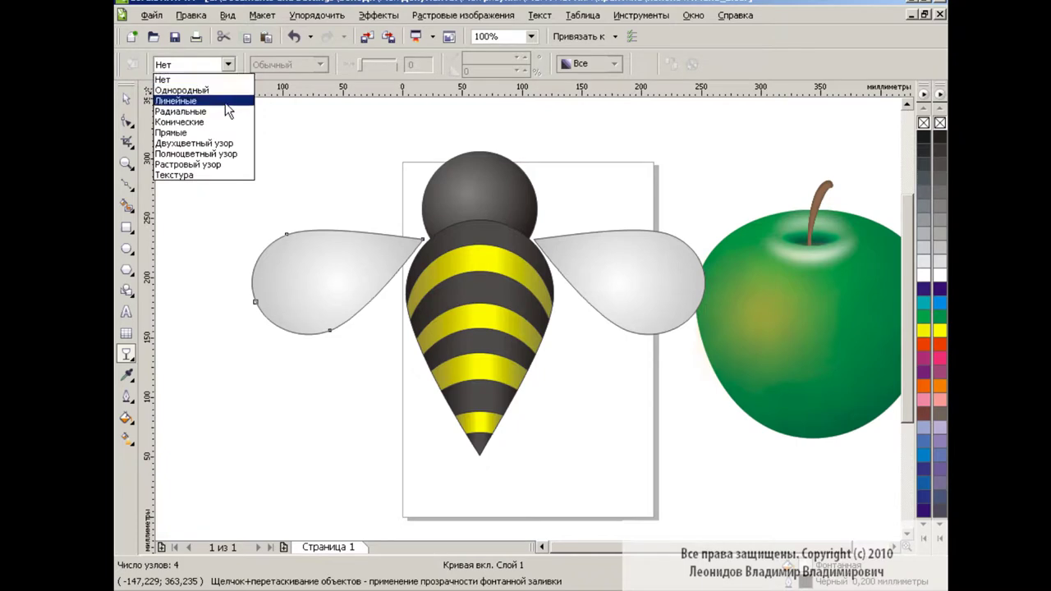
Step: Give the left wing a radial transparency and shrink and recentre its fade
left_click(227, 101)
left_click(227, 64)
left_click(218, 111)
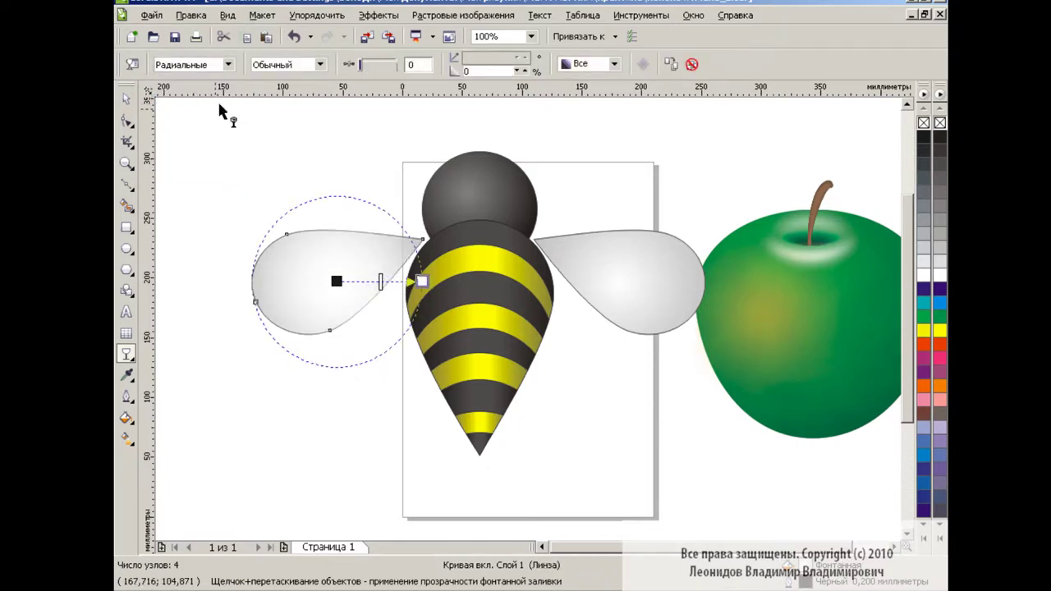
left_click_drag(422, 281, 364, 279)
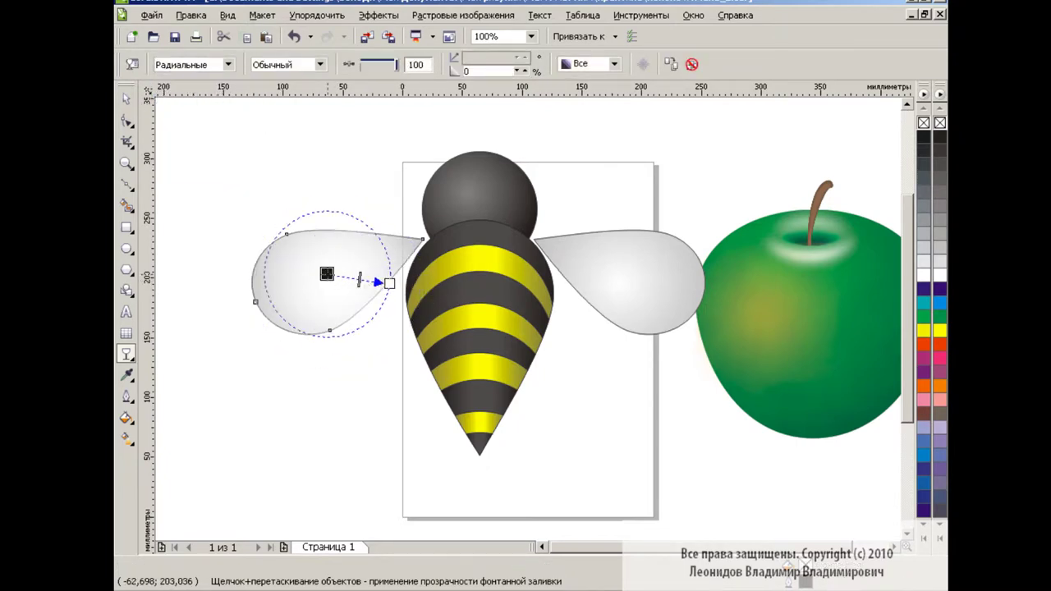
Step: Copy the left wing's transparency onto the right wing
key("space")
left_click(624, 275)
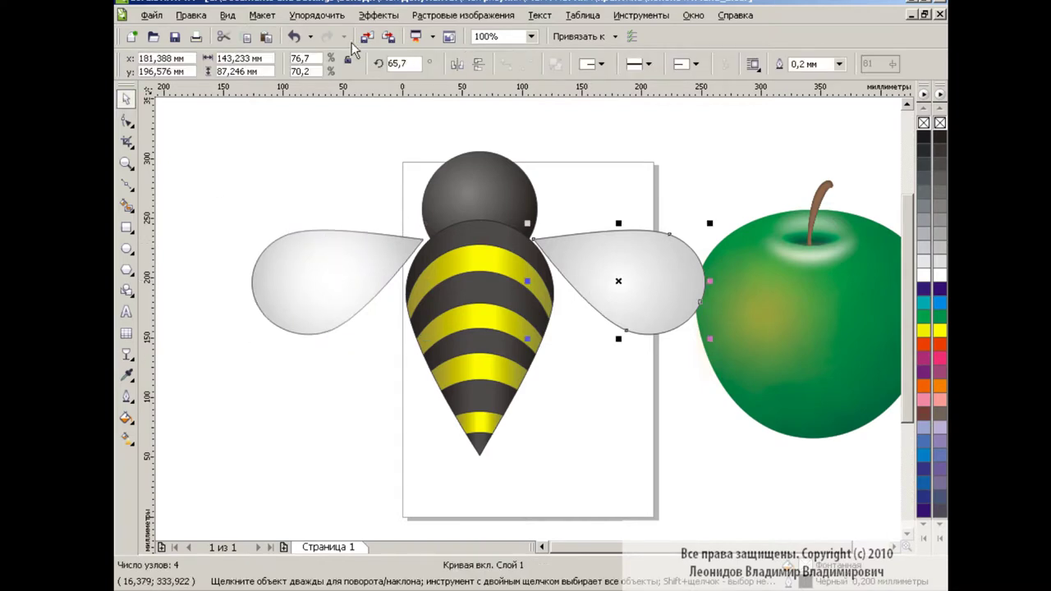
left_click(378, 15)
left_click(586, 416)
left_click(253, 284)
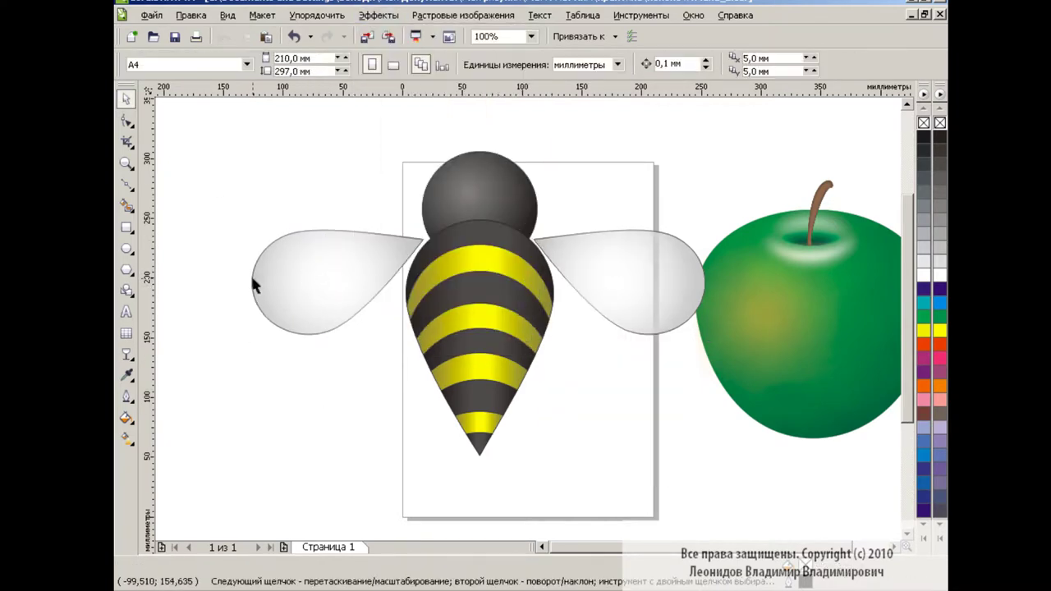
Step: Move both wings inward and layer them over the body's edges
left_click_drag(325, 259, 358, 258)
left_click_drag(622, 279, 588, 279)
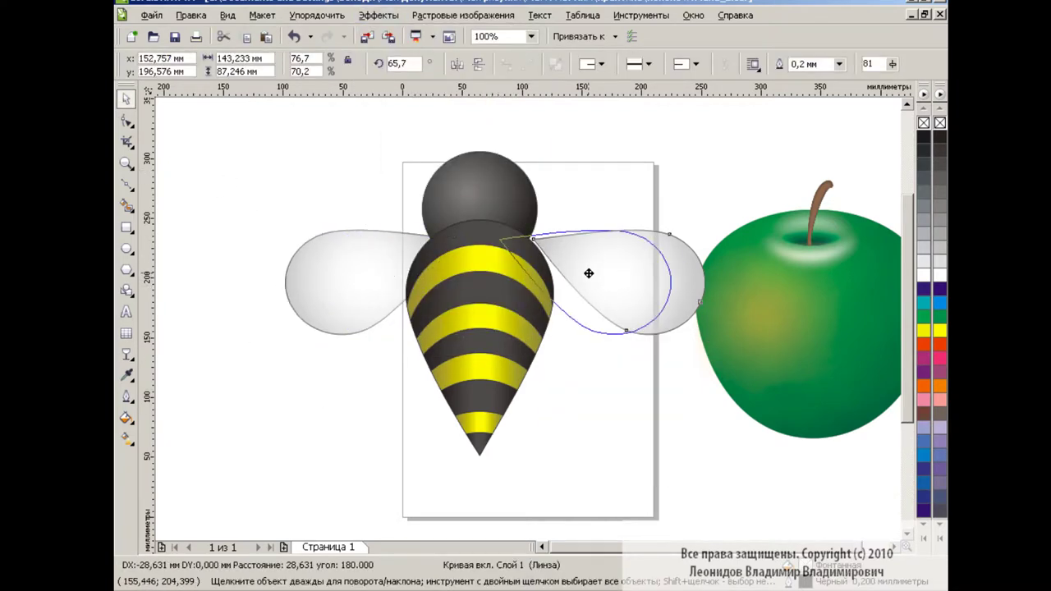
key("space")
key("shift+Page_Up")
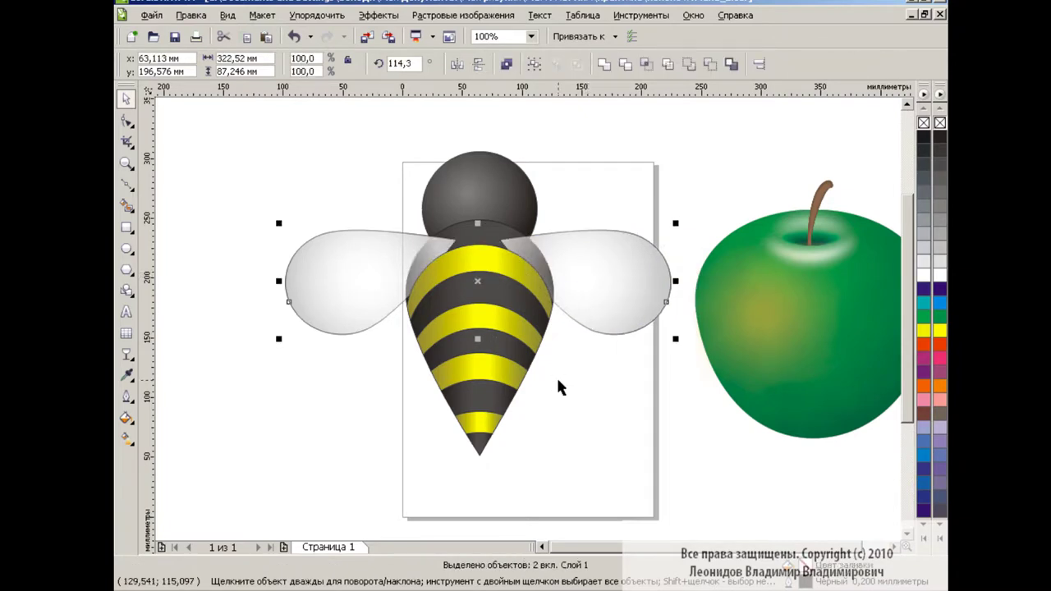
left_click_drag(251, 129, 690, 483)
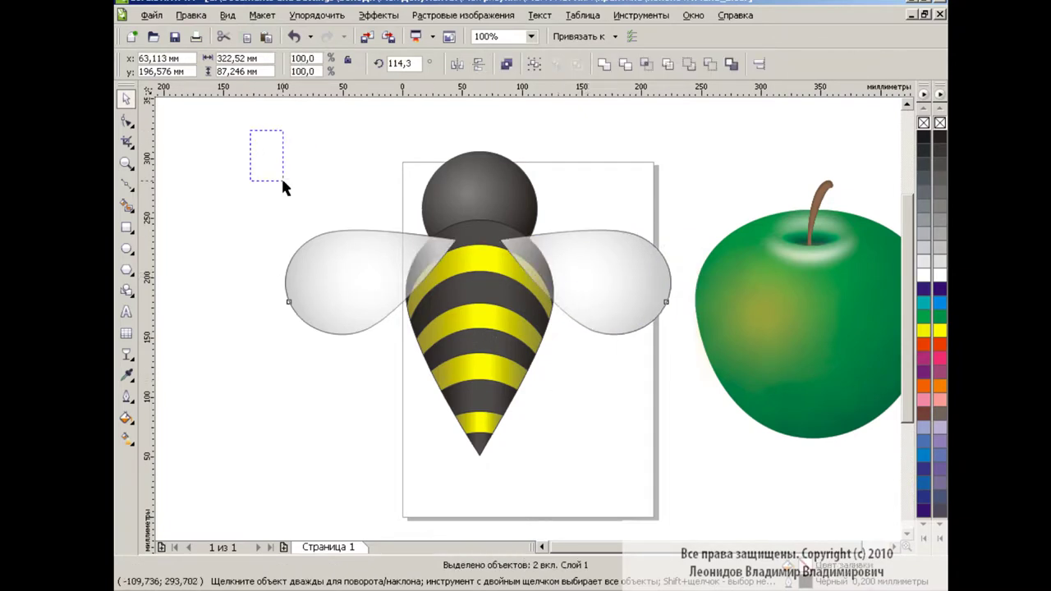
left_click(625, 401)
Step: Draw the antenna's main Bezier curve above the head with a thick outline
left_click(126, 184)
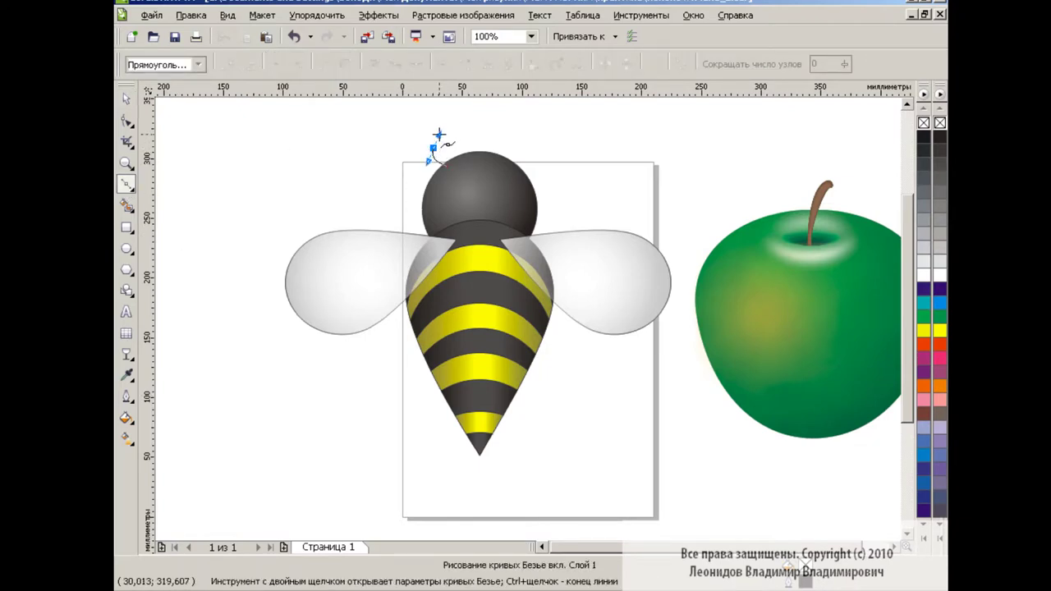
left_click(126, 395)
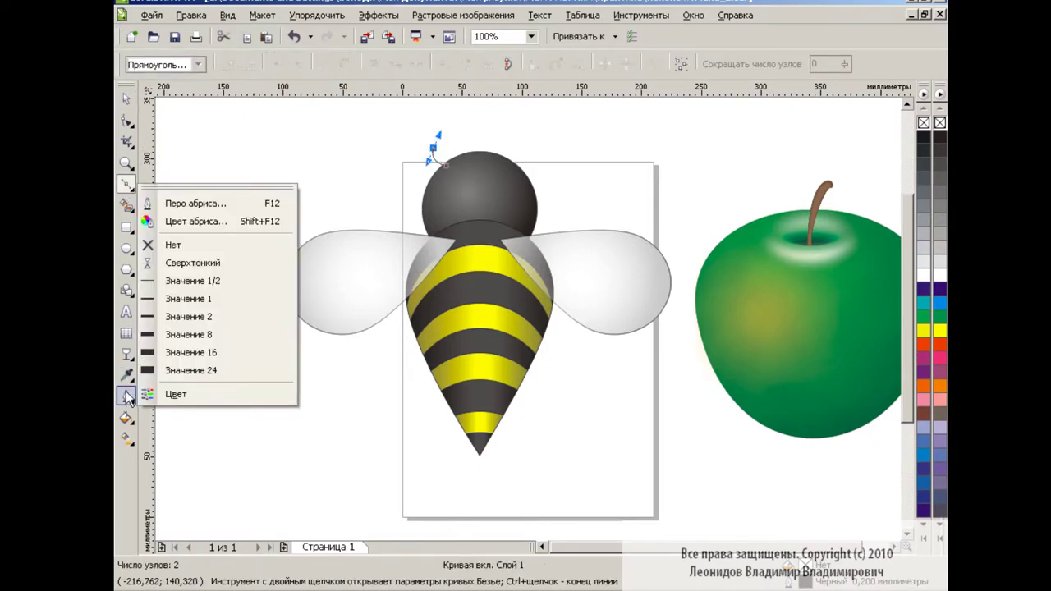
left_click(211, 336)
key("space")
left_click(268, 169)
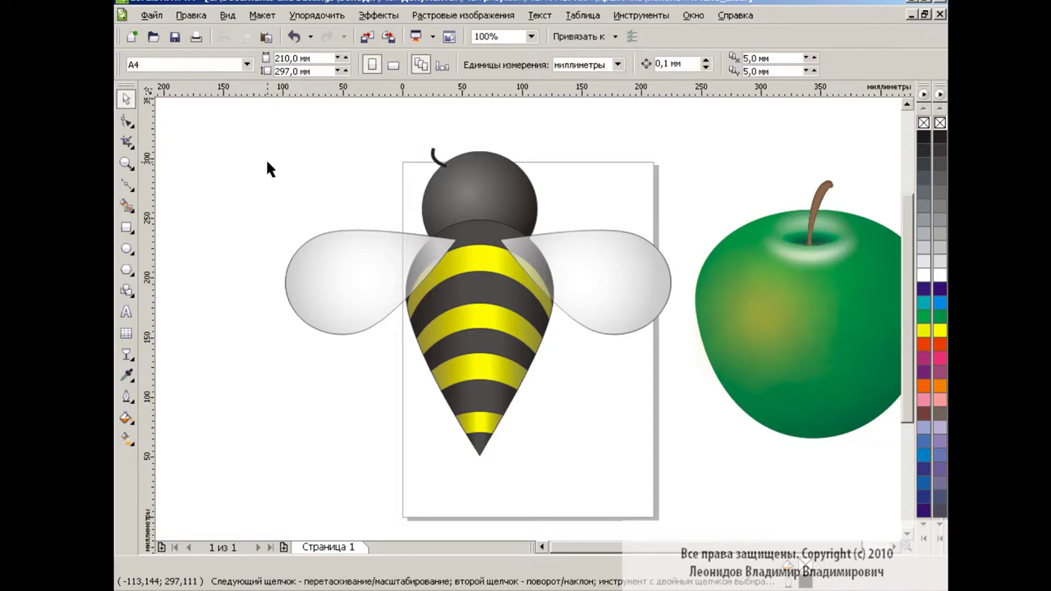
Step: Draw a polyline antenna segment on the head
left_click(129, 189)
left_click(205, 270)
left_click(434, 158)
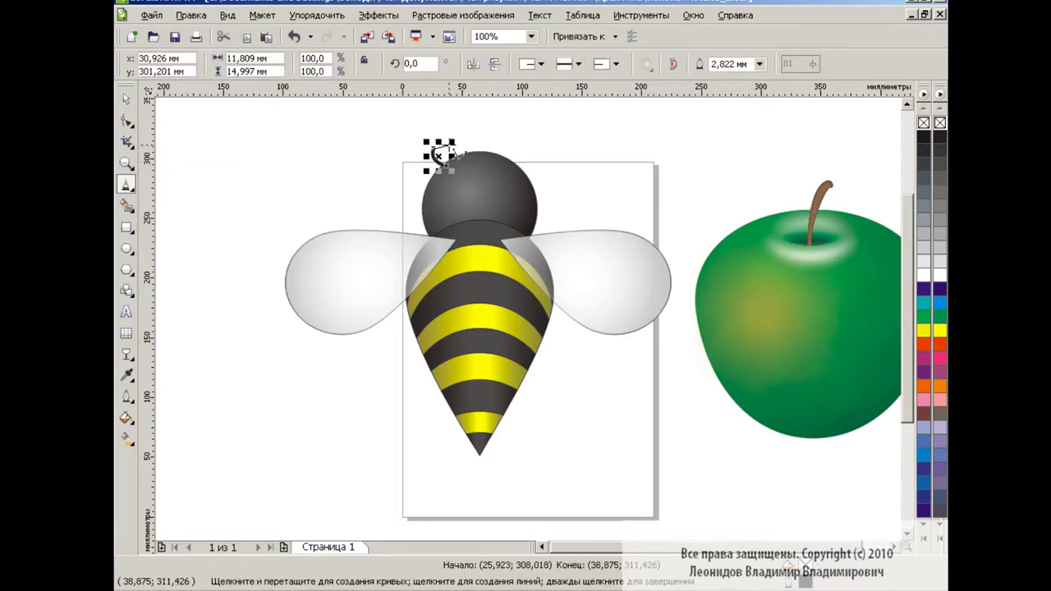
double_click(442, 147)
key("space")
left_click(346, 148)
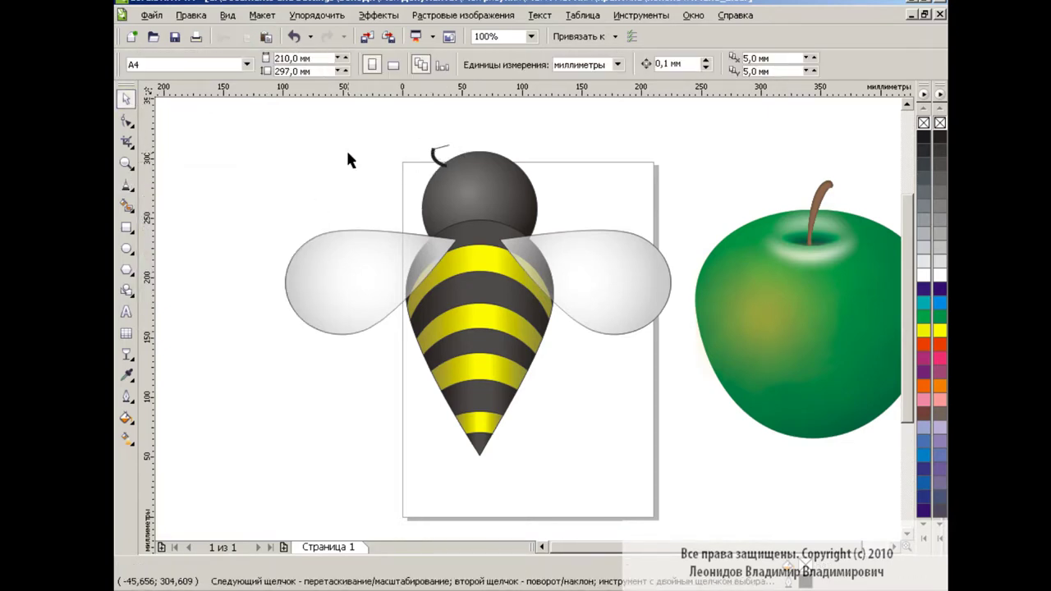
key("space")
Step: Add two polyline branches to fork the antenna
left_click(434, 152)
double_click(427, 137)
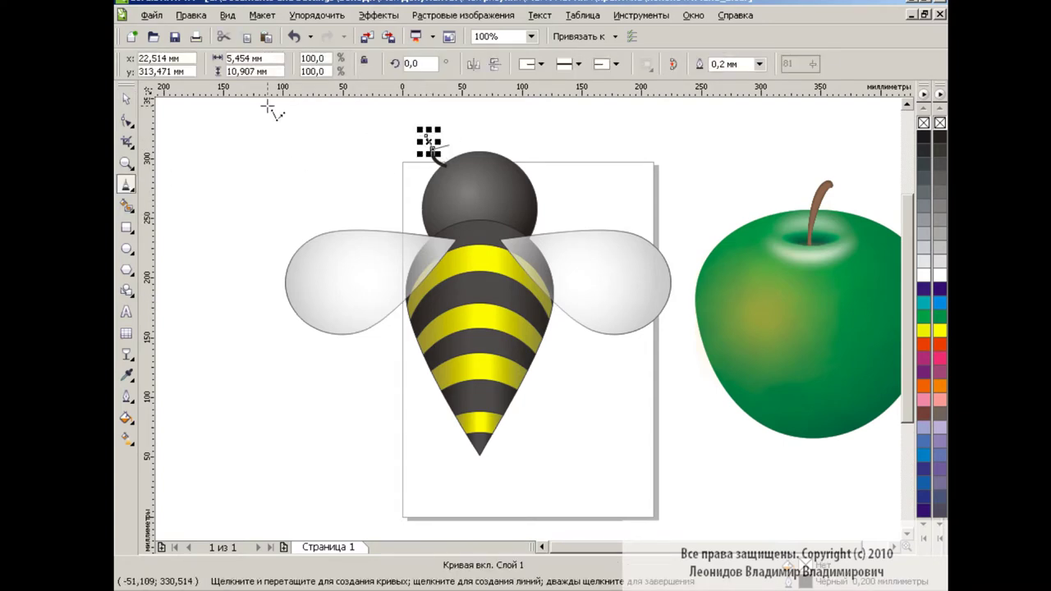
key("space")
left_click(322, 195)
key("space")
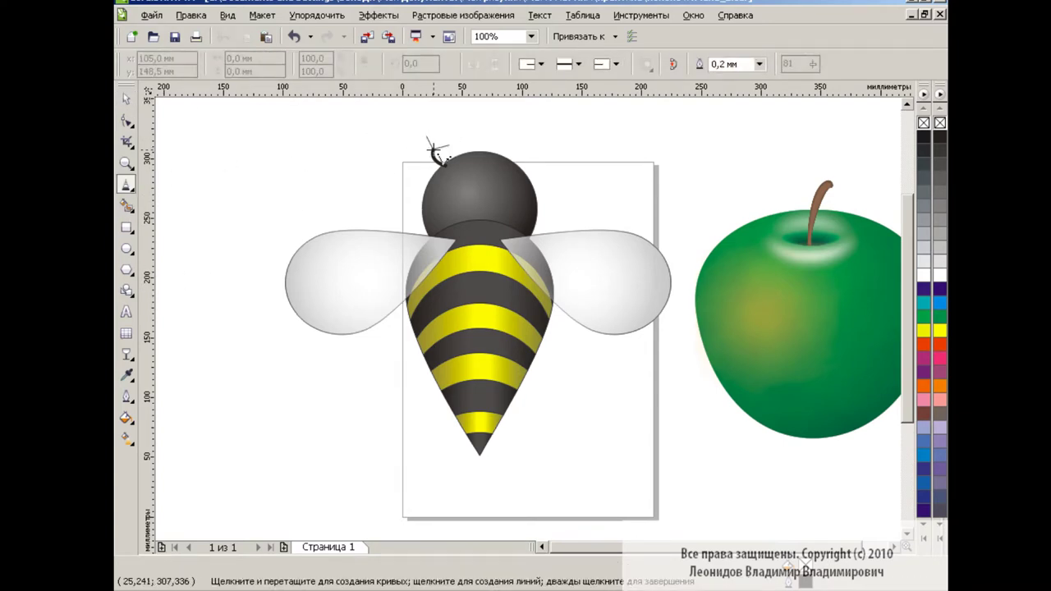
left_click(435, 152)
double_click(439, 133)
key("space")
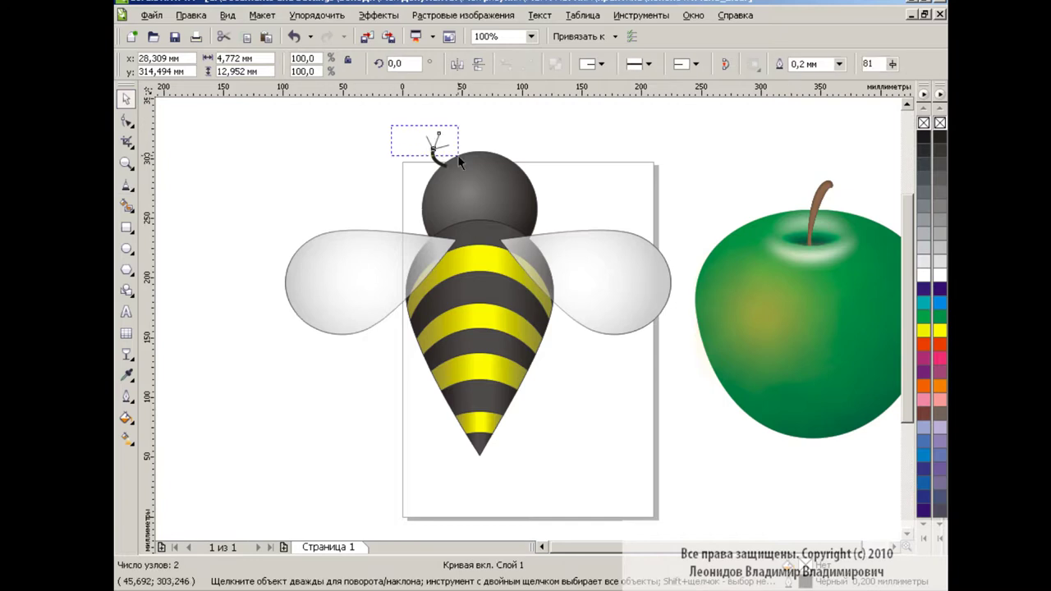
Step: Thicken the outlines of the antenna branches
left_click(126, 395)
left_click(214, 332)
left_click(256, 203)
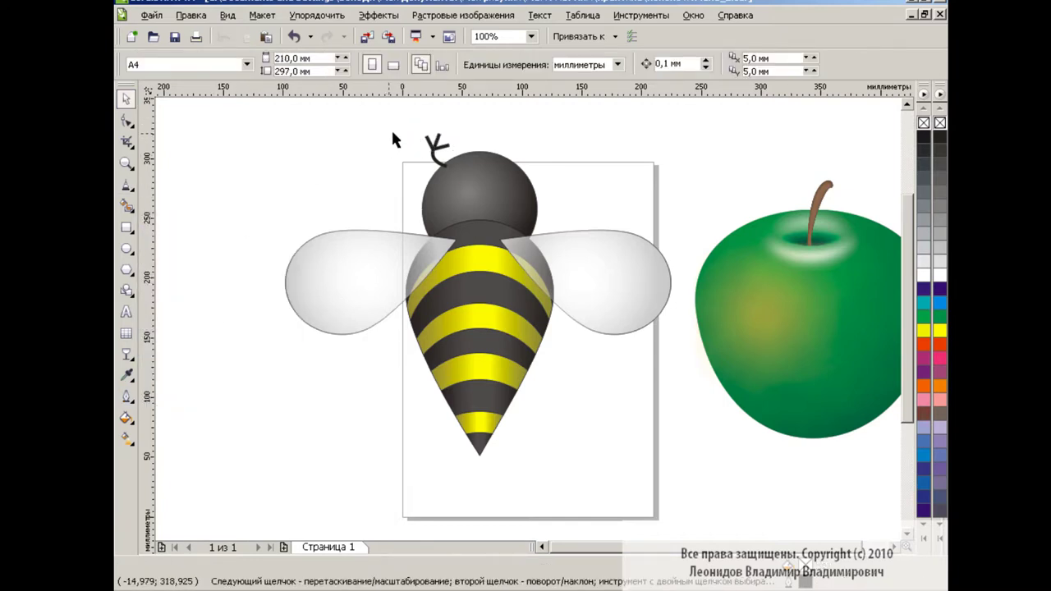
left_click(125, 396)
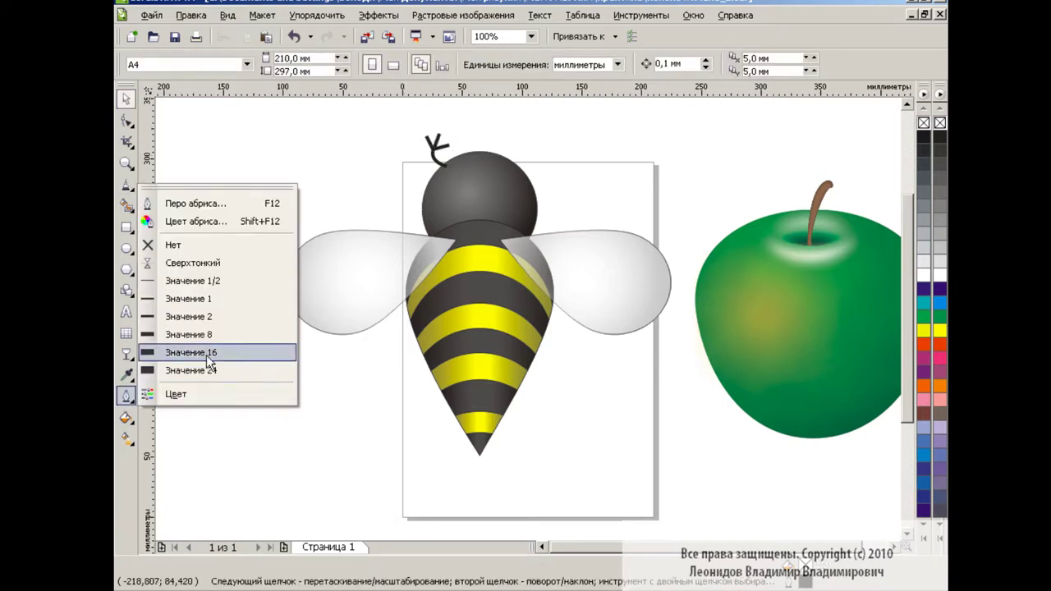
left_click(127, 399)
Step: Convert the antenna outlines to objects and group the antenna pieces
left_click_drag(407, 119, 477, 182)
key("ctrl+g")
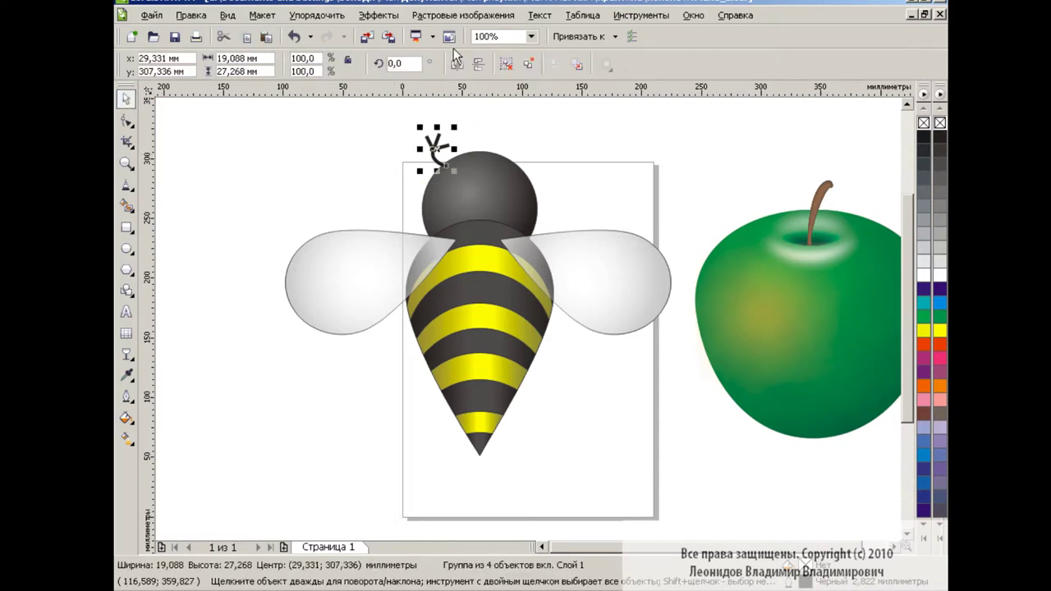
left_click(317, 14)
key("Escape")
left_click(527, 66)
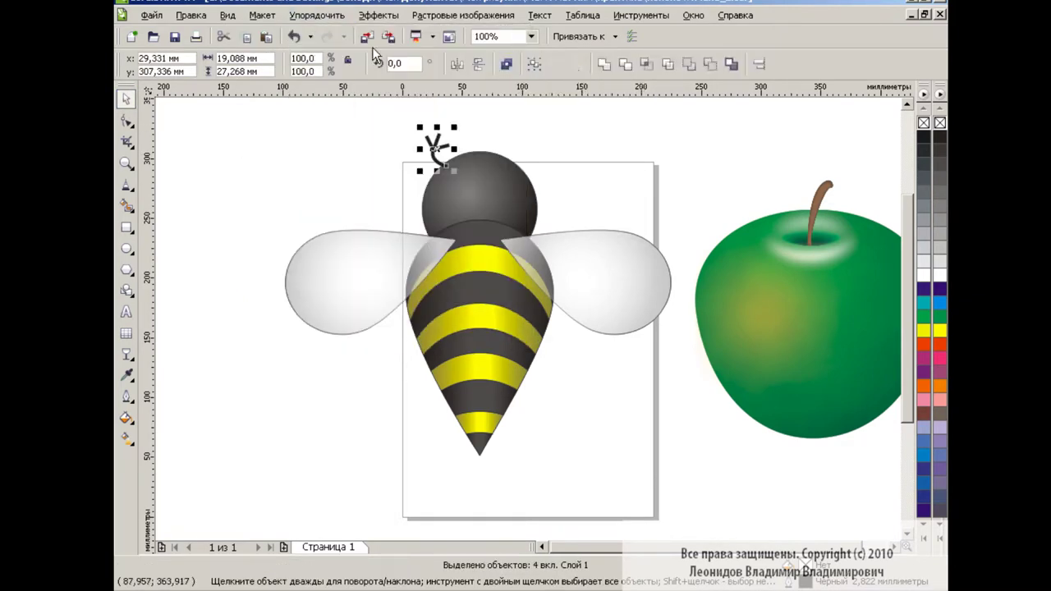
left_click(316, 15)
left_click(412, 319)
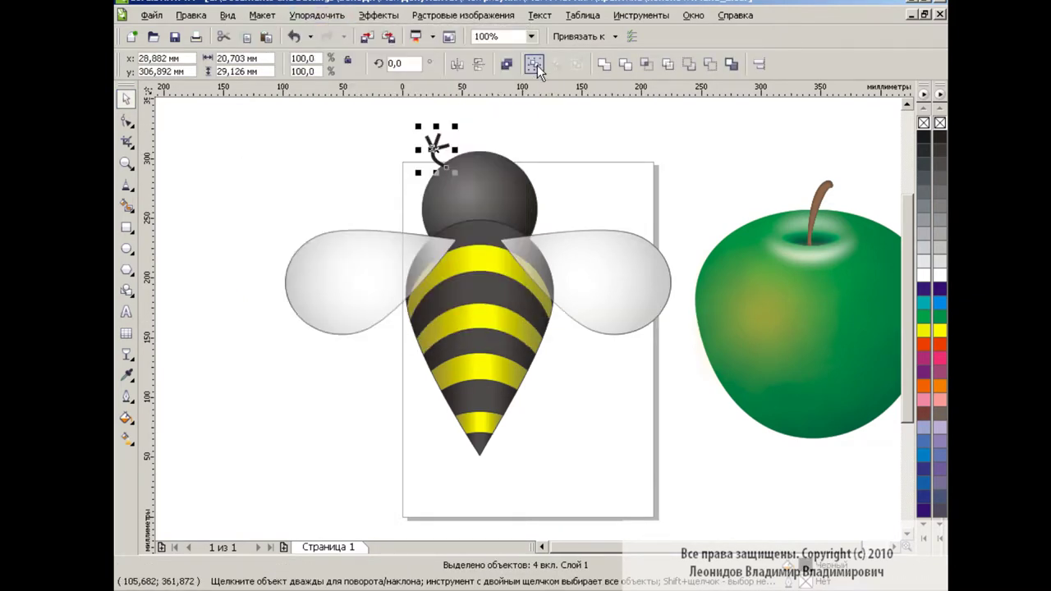
key("ctrl+g")
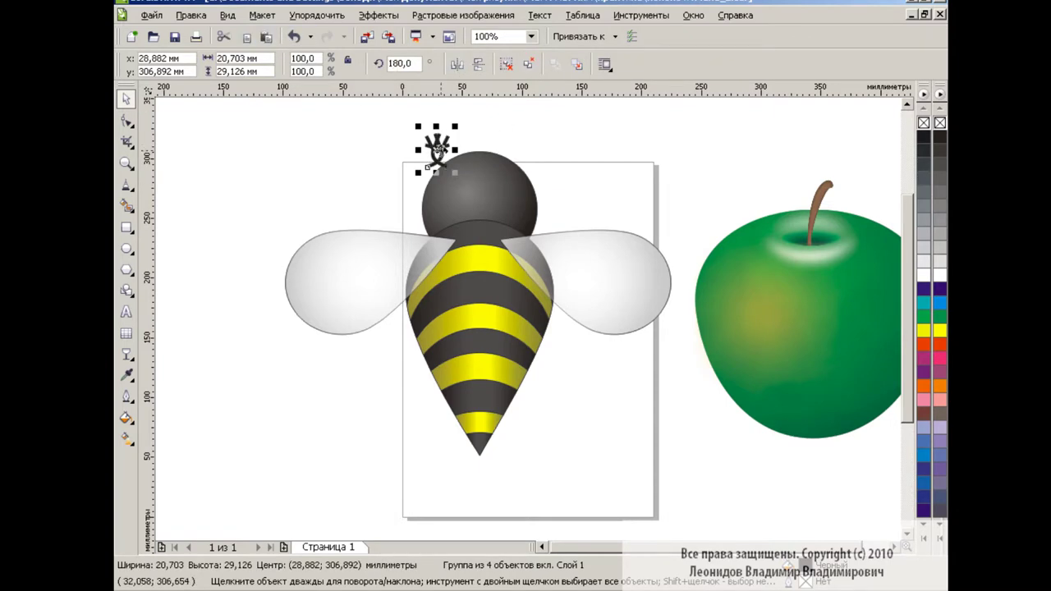
Step: Place a mirrored copy of the antenna on the right side of the head
left_click_drag(437, 146, 523, 146)
left_click(622, 187)
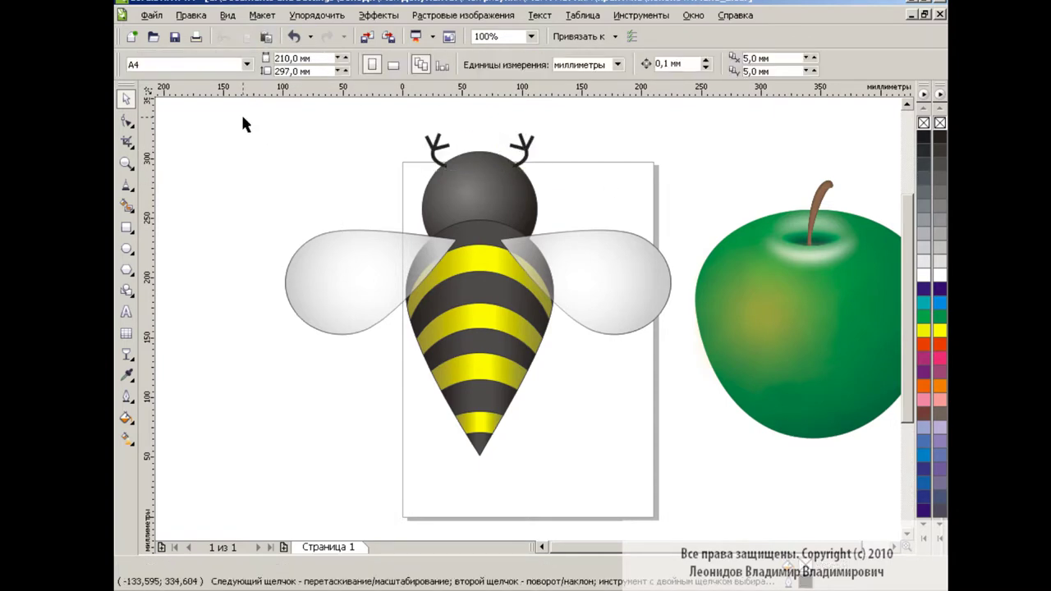
mouse_move(241, 118)
left_mouse_down()
mouse_move(704, 490)
mouse_move(420, 245)
mouse_move(517, 278)
left_mouse_up()
left_click(534, 65)
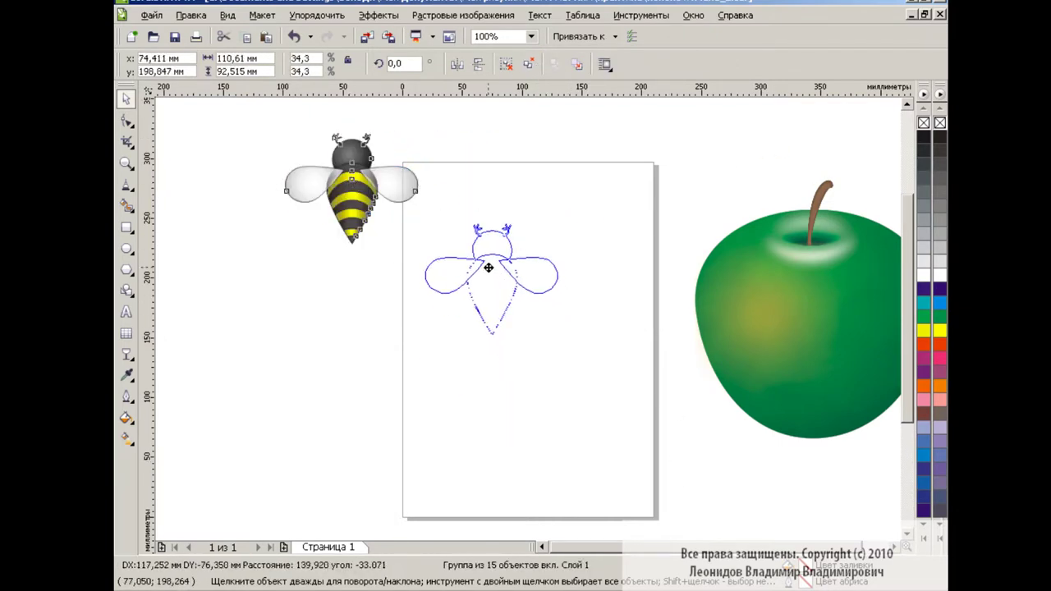
key("ctrl+z")
left_click(717, 441)
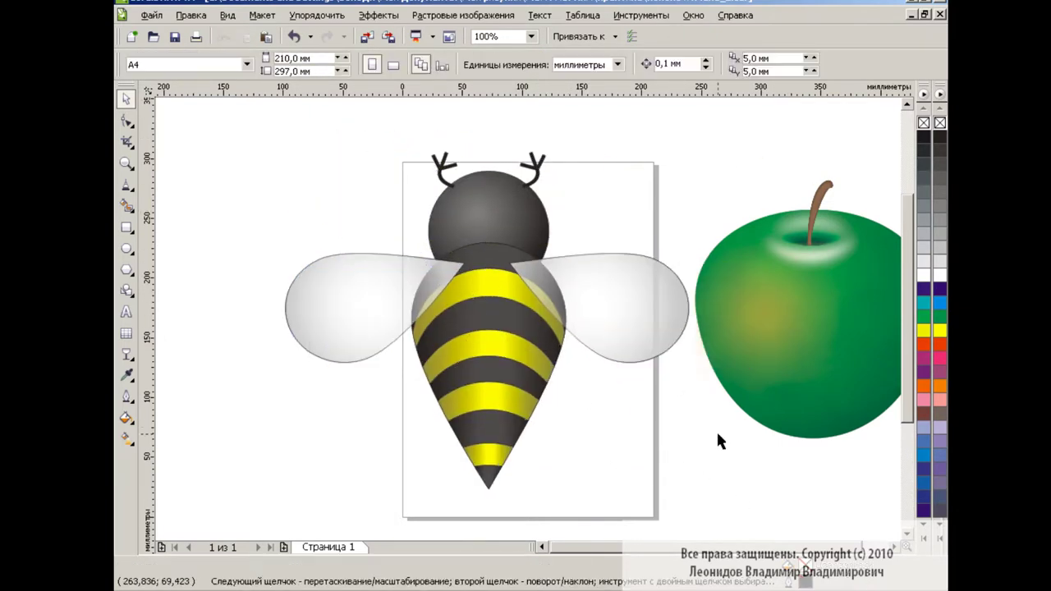
Step: Draw a small white ellipse eye on the head and copy it to the left
left_click(126, 248)
left_click_drag(496, 172, 508, 180)
left_click(939, 275)
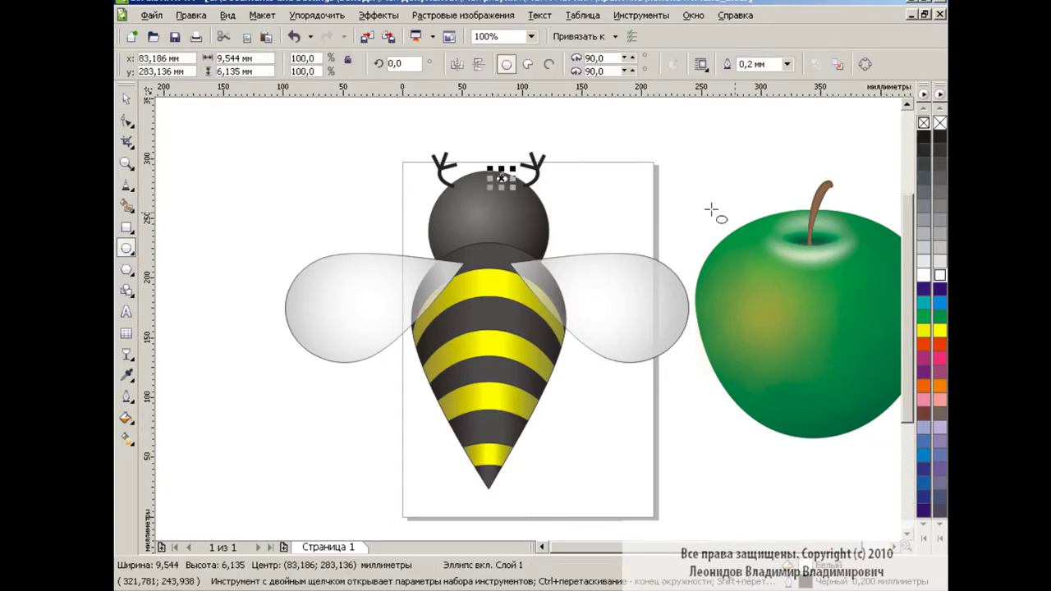
left_click_drag(502, 176, 479, 177)
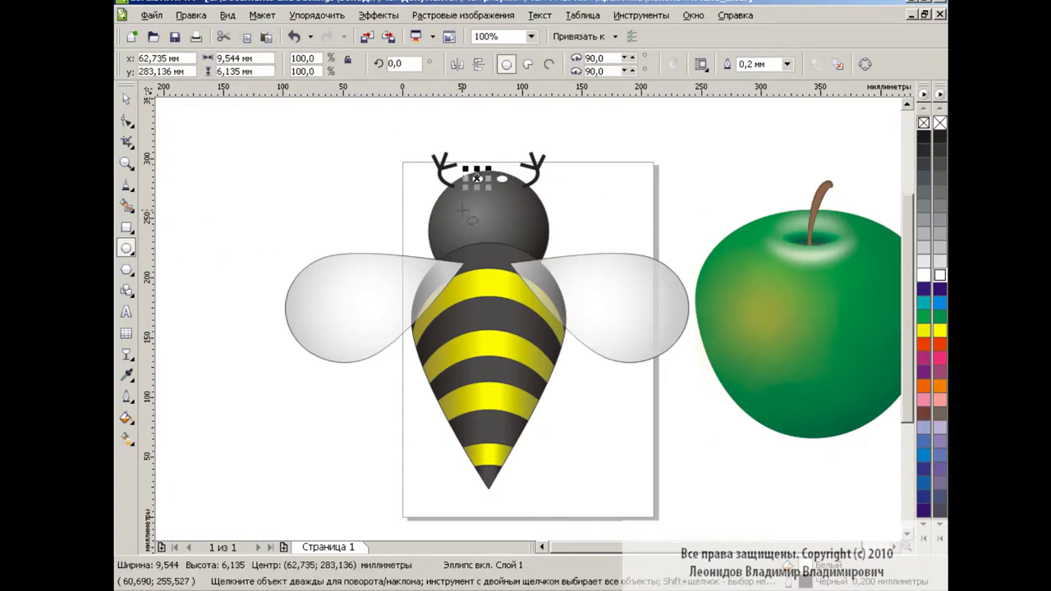
key("space")
left_click(311, 213)
Step: Group the head with the eyes, then shrink the bee and move it right
mouse_move(252, 118)
left_mouse_down()
mouse_move(718, 520)
mouse_move(429, 267)
left_mouse_up()
left_click(533, 69)
left_click_drag(345, 212, 627, 282)
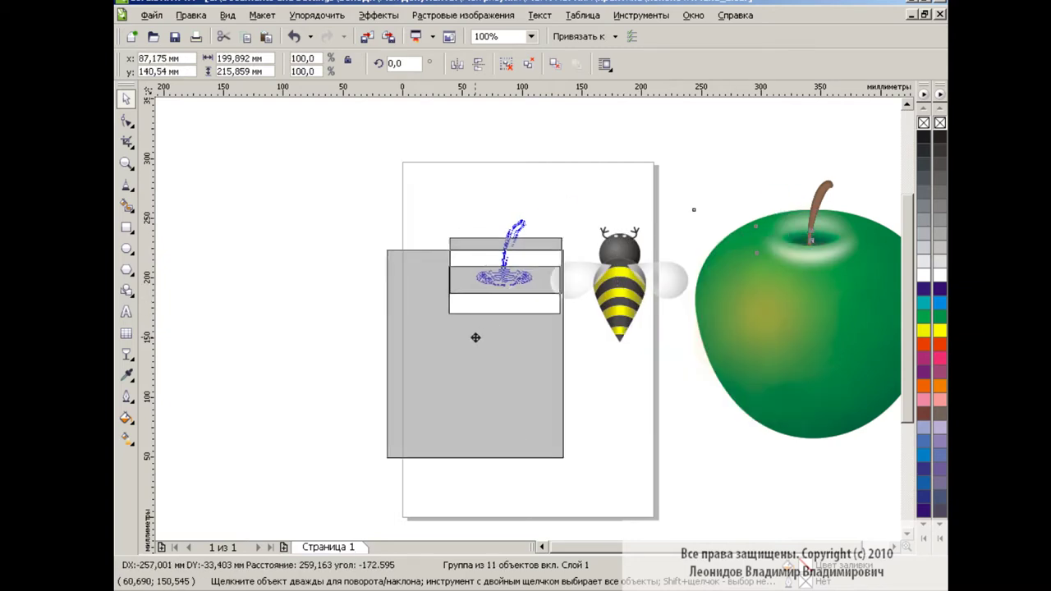
Step: Move the apple onto the page and tilt the bee diagonally beside it
mouse_move(894, 254)
left_mouse_down()
mouse_move(631, 292)
mouse_move(609, 395)
mouse_move(739, 243)
left_mouse_up()
left_click(739, 243)
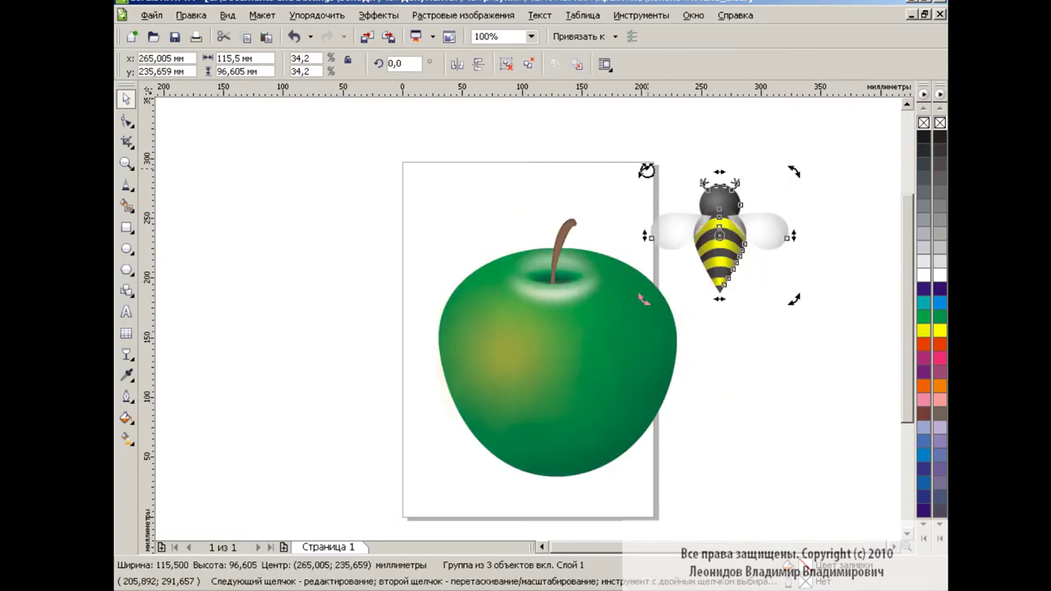
left_click_drag(648, 171, 721, 356)
left_click_drag(723, 238, 746, 193)
left_click(779, 321)
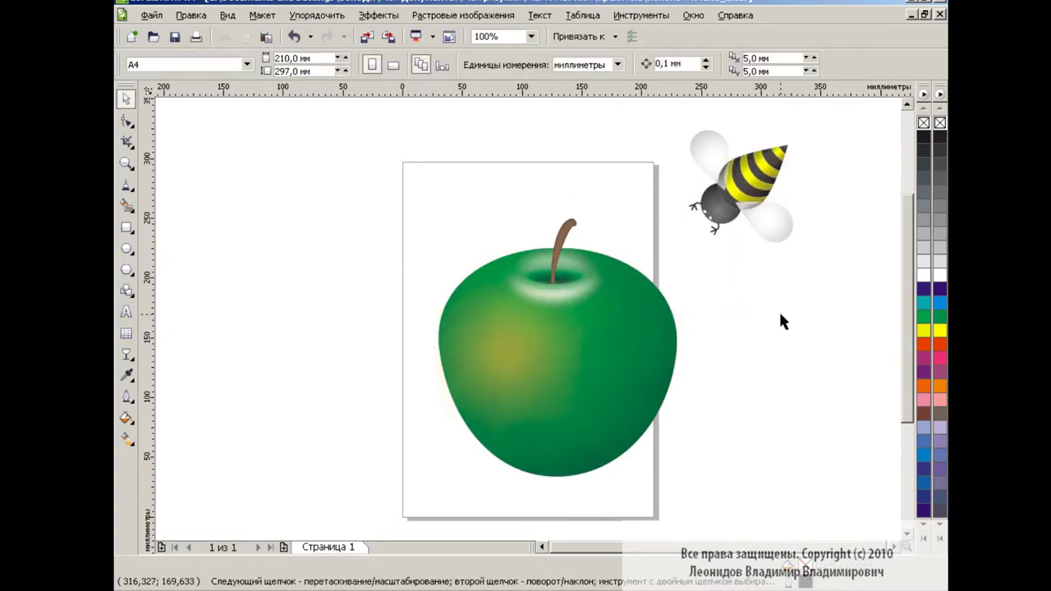
Step: Duplicate the bee, shrink the copy and place it beside the first
left_click(751, 217)
left_click(265, 37)
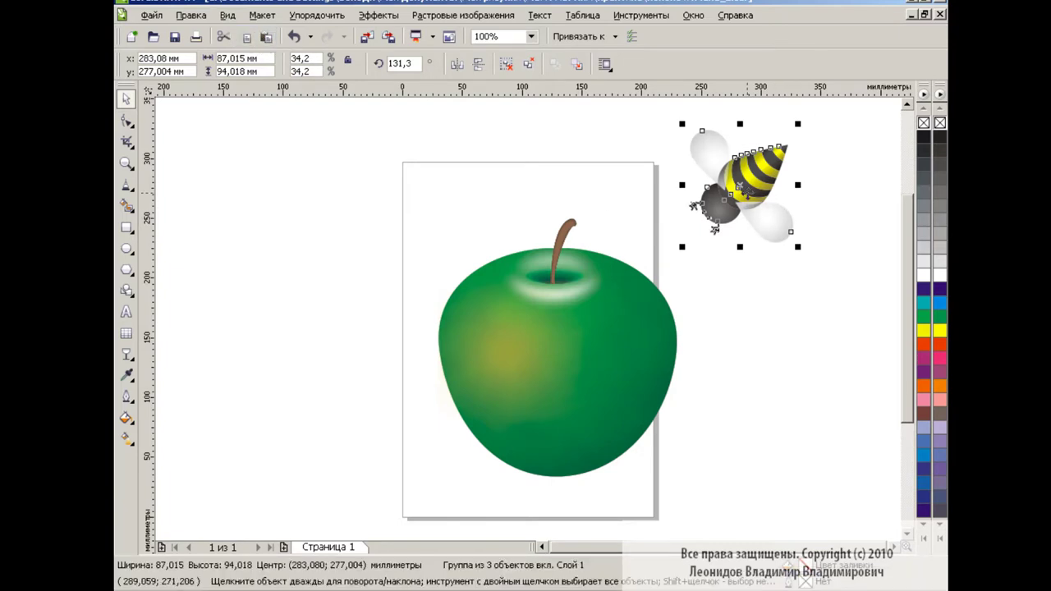
left_click_drag(743, 184, 790, 308)
left_click_drag(845, 368, 819, 340)
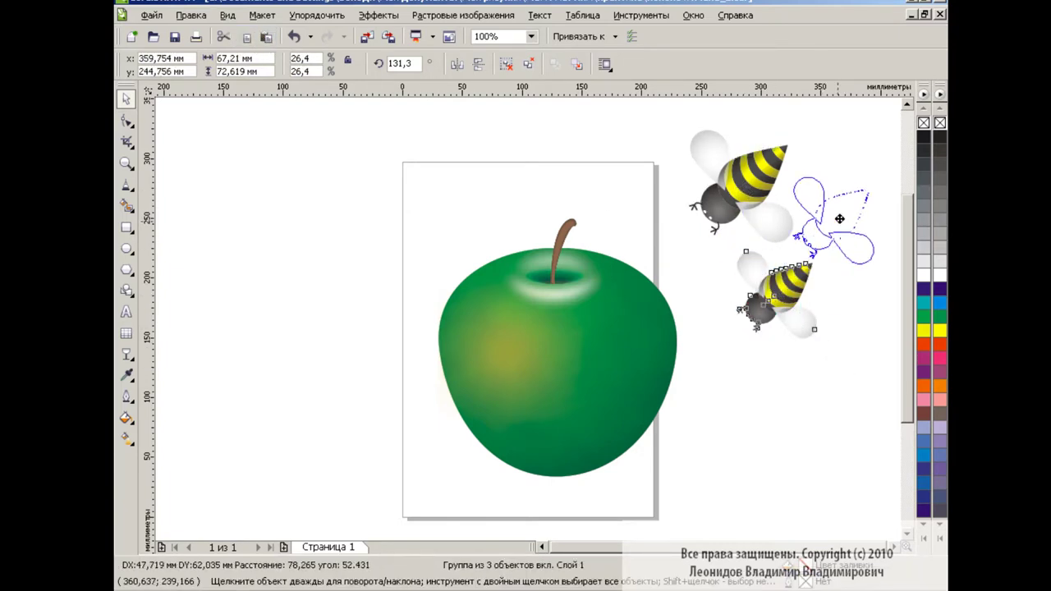
left_click_drag(777, 312, 850, 205)
Step: Add a third bee copy below the first, rotated to a new angle
left_click(265, 37)
left_click_drag(775, 237, 790, 362)
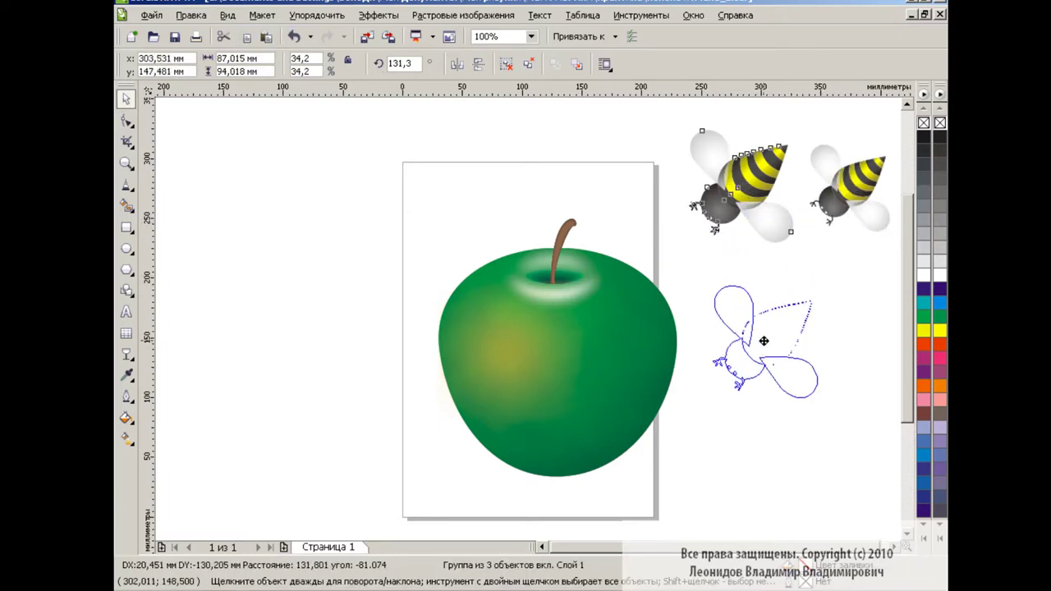
left_click(776, 324)
left_click_drag(836, 278, 835, 278)
left_click(854, 390)
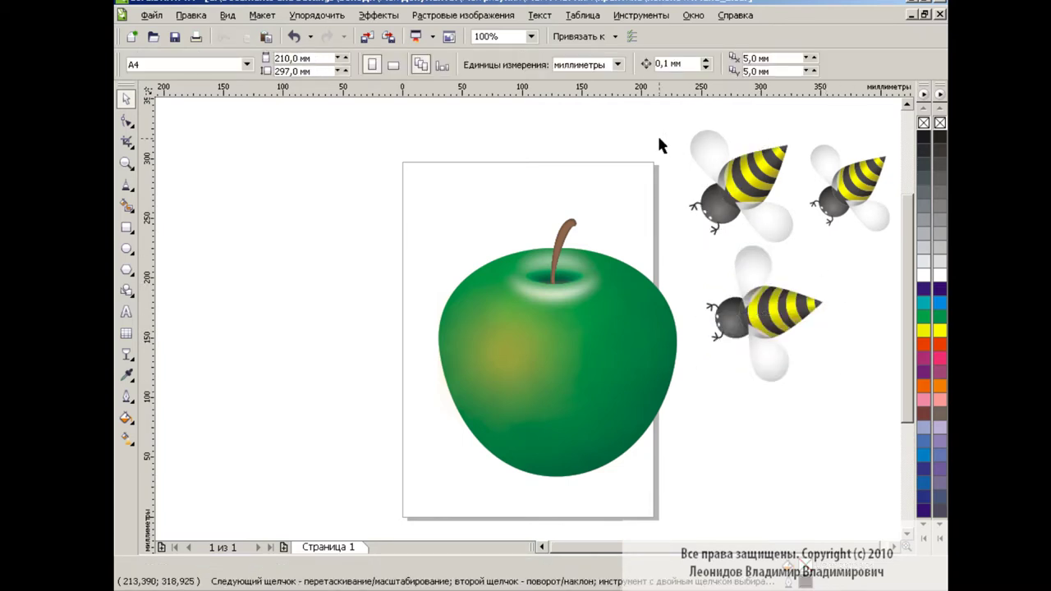
Step: Duplicate the three bees, mirror them horizontally and move them to the apple's left
left_click_drag(662, 119, 900, 395)
left_click(247, 37)
left_click(458, 63)
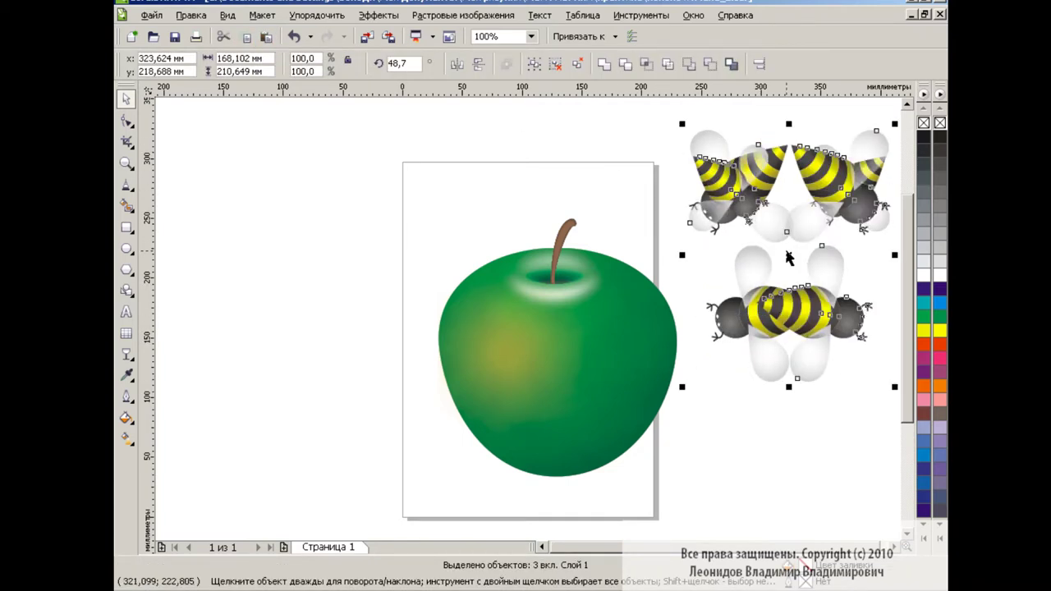
left_click_drag(789, 258, 328, 261)
left_click(743, 419)
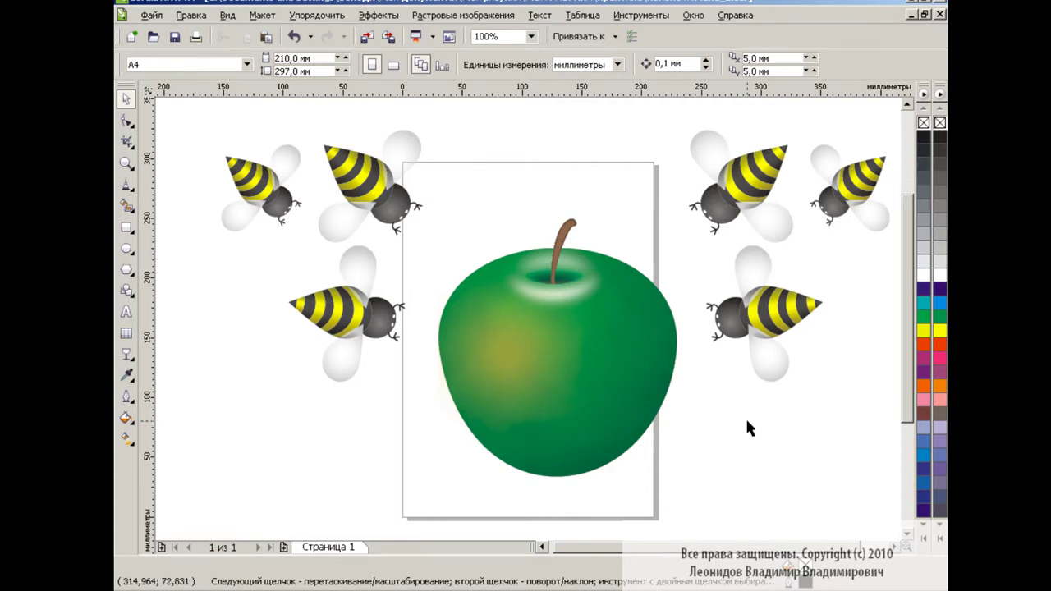
Step: Set colour management to the 'Оптимизировано для Интернета' preset
left_click(640, 15)
left_click(668, 67)
left_click(519, 104)
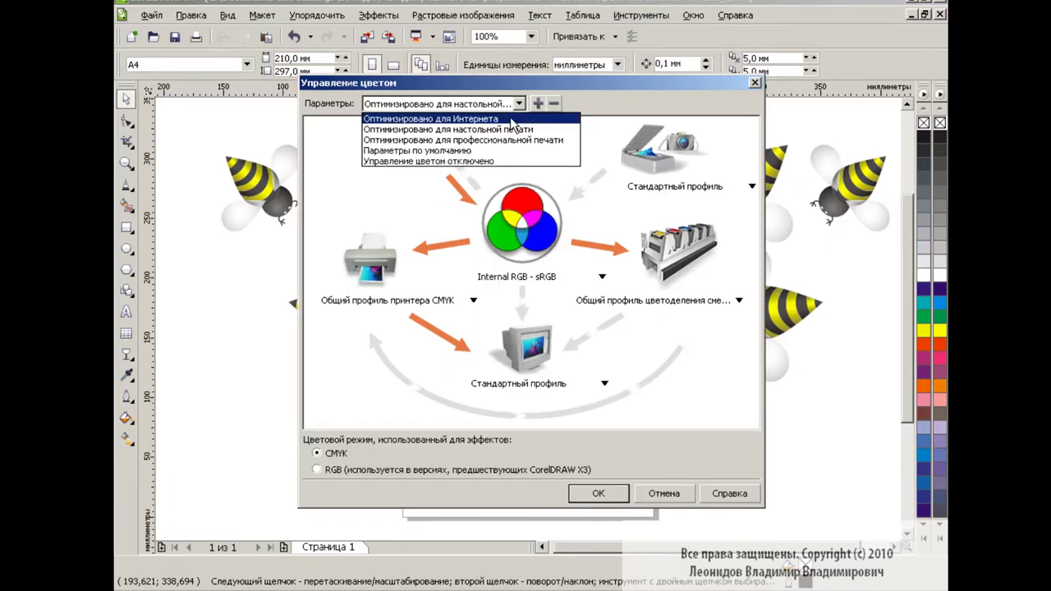
left_click(514, 119)
left_click(608, 493)
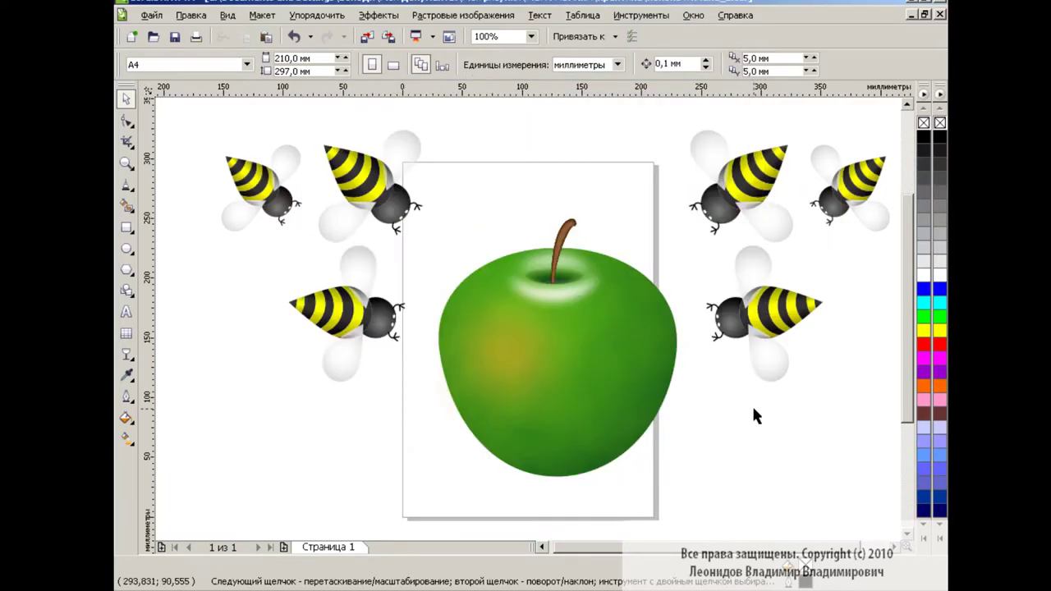
Step: Scale the apple and six bees to 83.8% and draw a large rectangle around them
left_click_drag(187, 127, 512, 405)
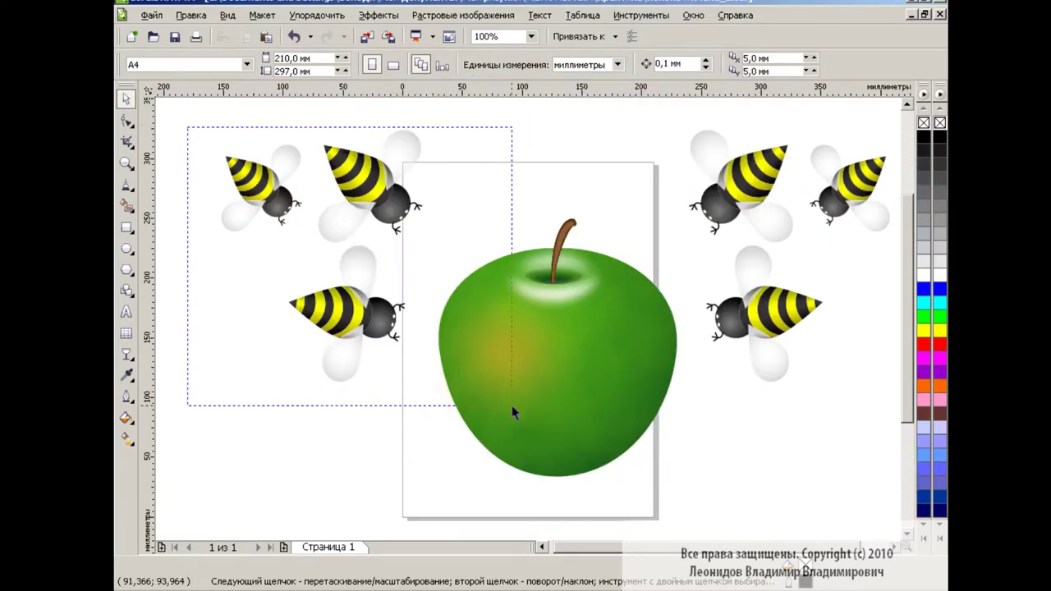
left_click(775, 411)
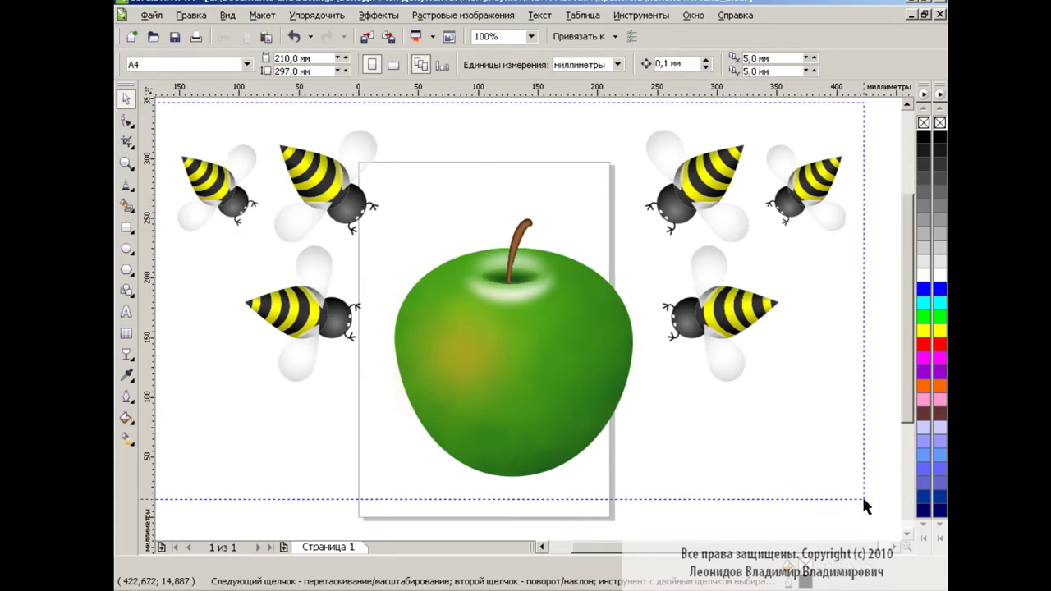
left_click_drag(184, 114, 861, 494)
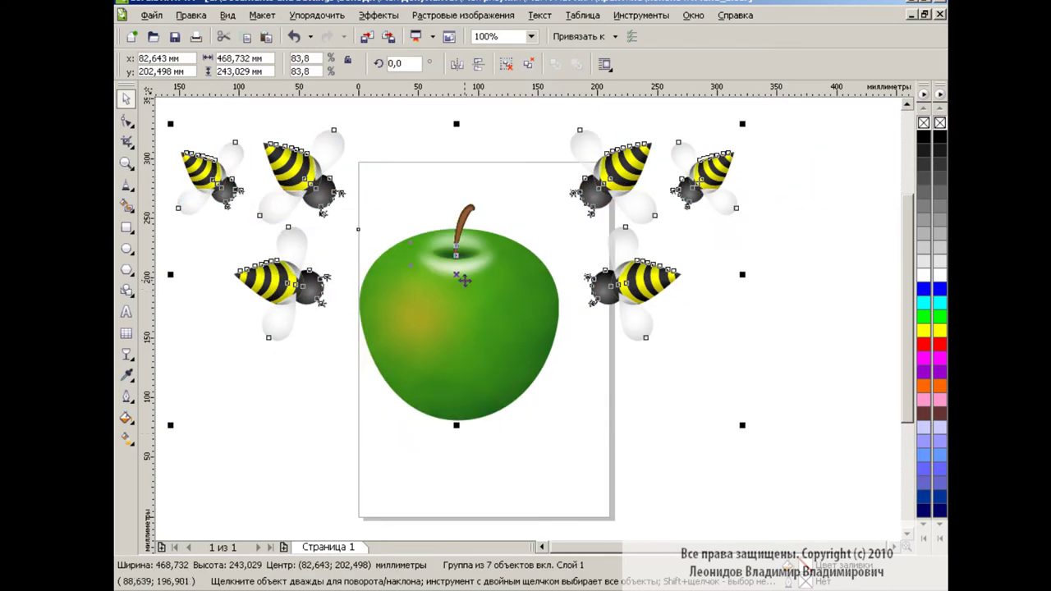
left_click_drag(850, 385, 593, 545)
left_click(542, 547)
left_click(700, 458)
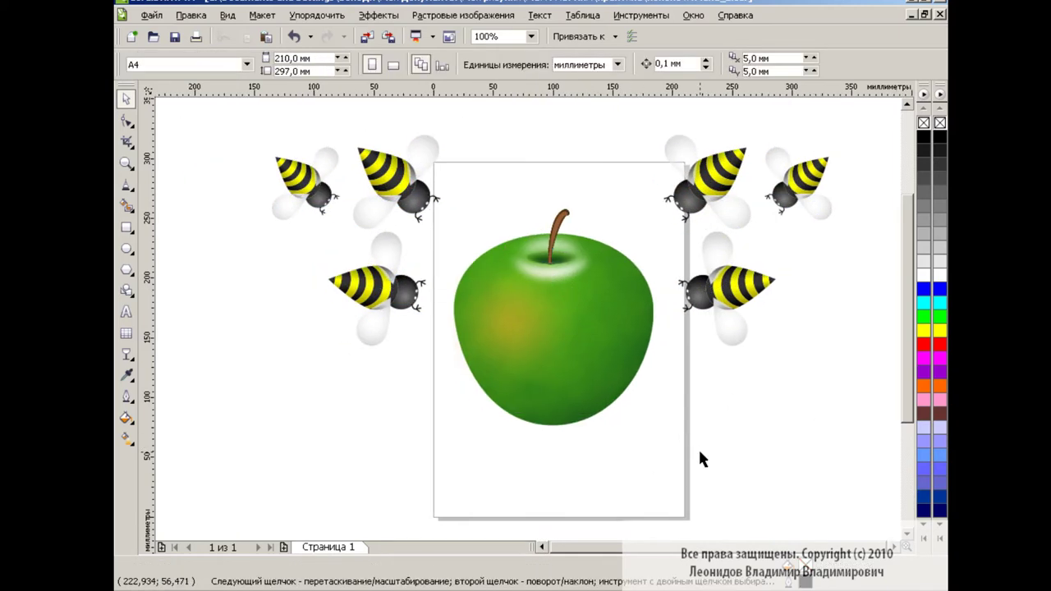
left_click(125, 227)
left_click_drag(218, 104, 881, 525)
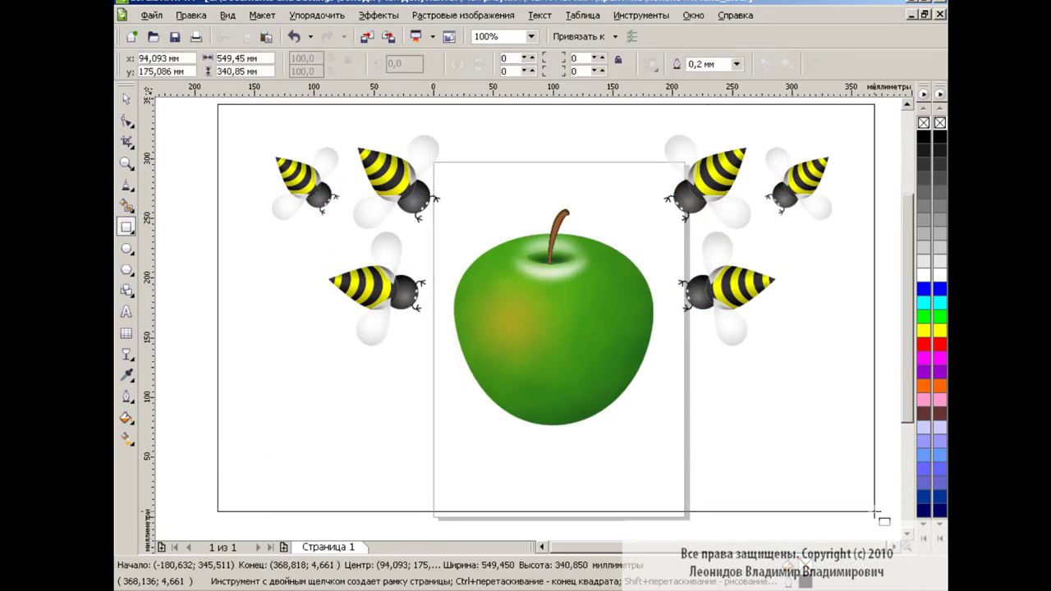
Step: Fill the rectangle with a radial gradient from white to 50% grey
left_click(126, 418)
left_click(205, 441)
left_click(474, 168)
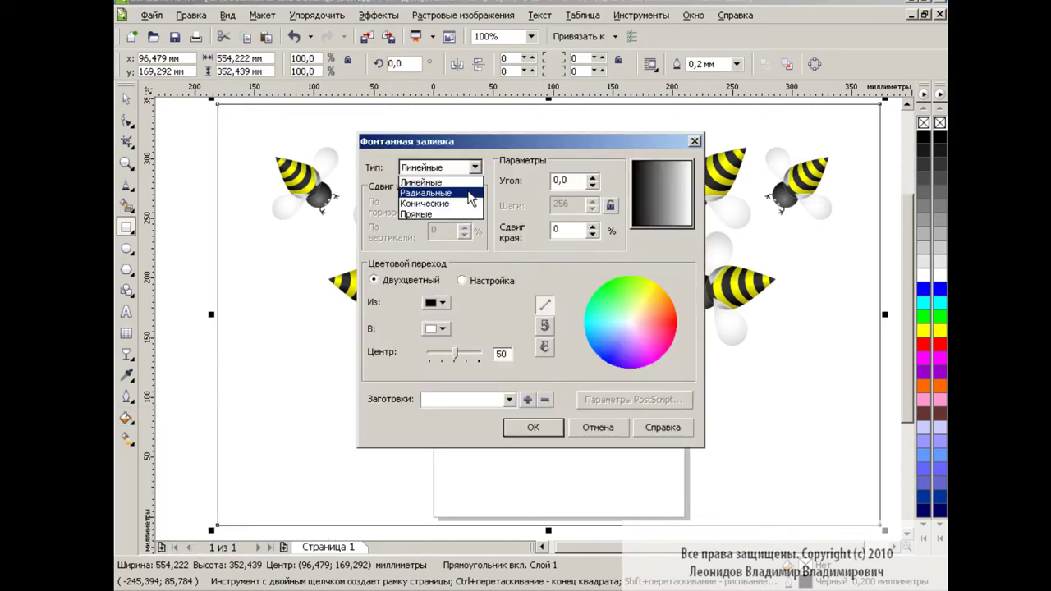
left_click(427, 190)
left_click(436, 302)
left_click(457, 333)
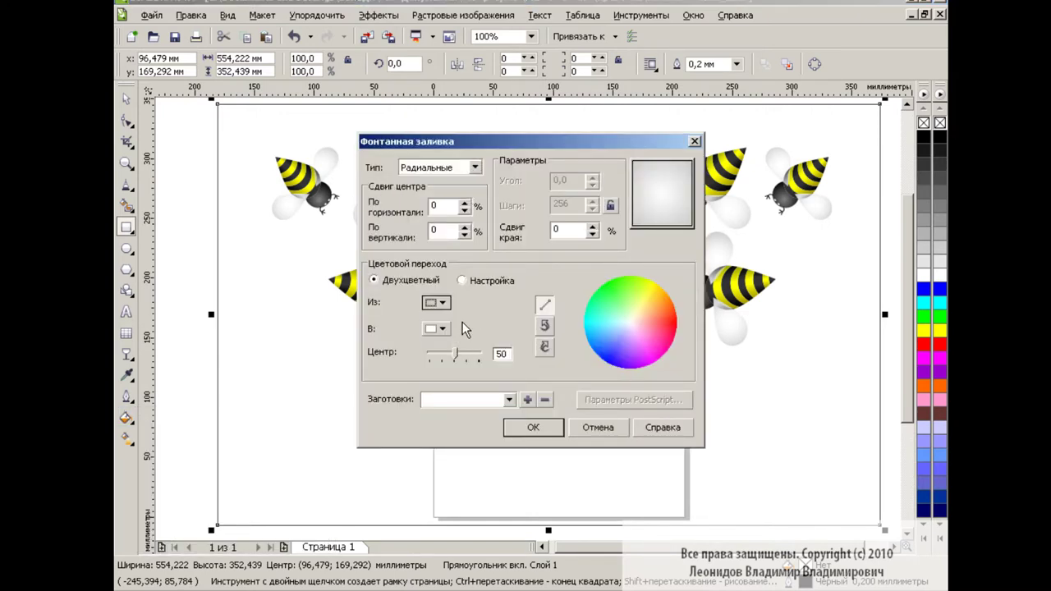
left_click(439, 329)
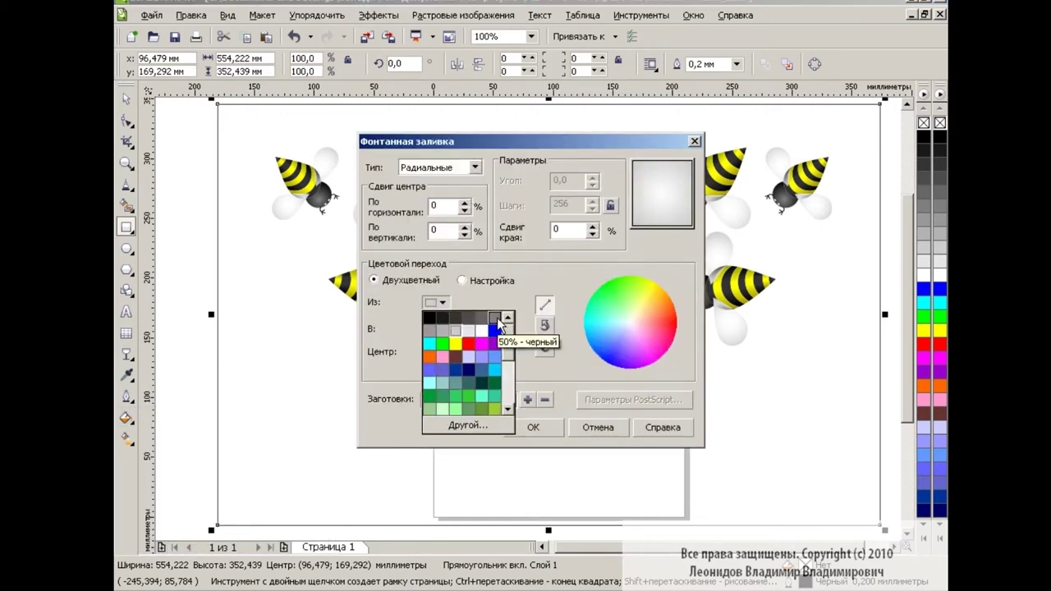
left_click(497, 317)
left_click(546, 423)
Step: Send the backdrop to the back and shift its gradient centre toward the upper-left bees
key("shift+Page_Down")
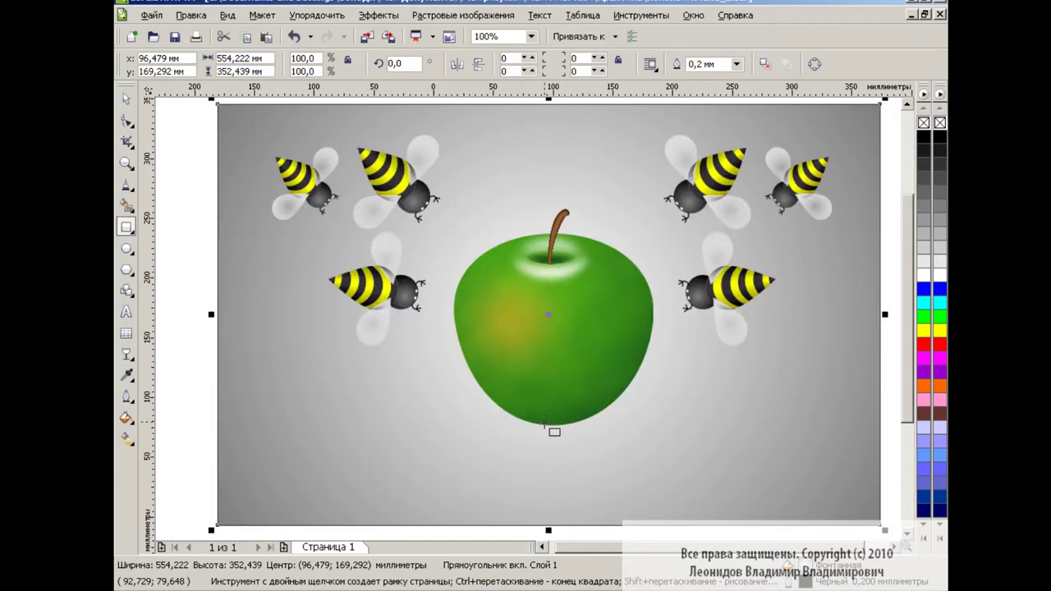
key("g")
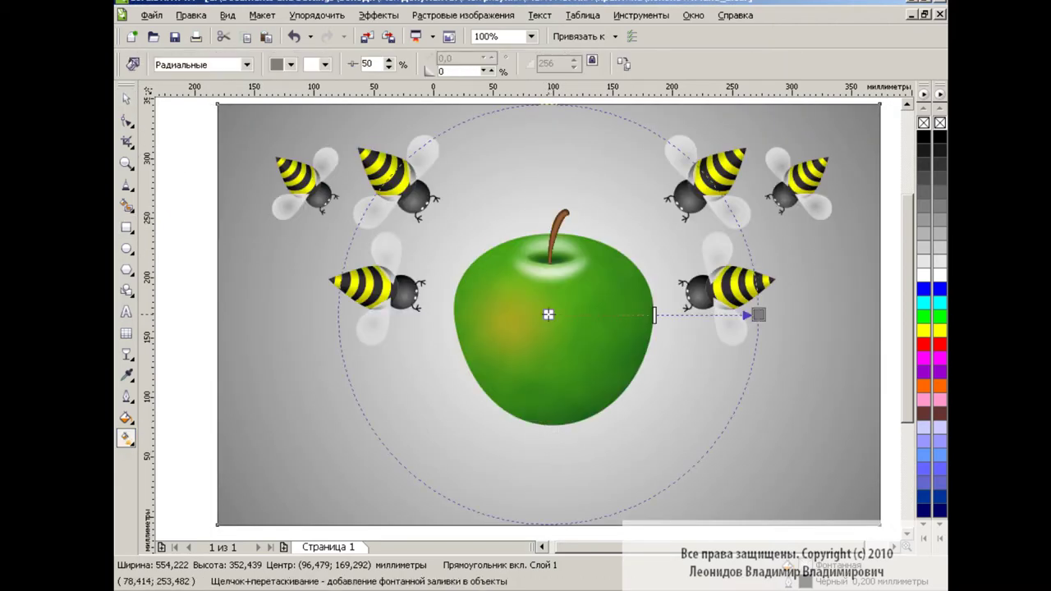
left_click_drag(548, 312, 374, 191)
left_click_drag(758, 315, 469, 258)
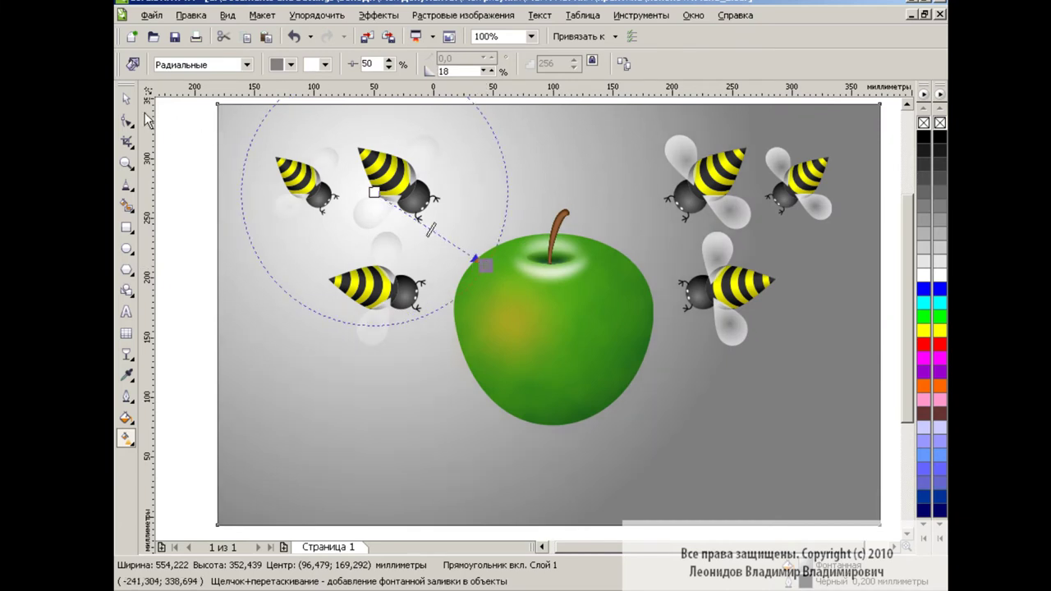
key("space")
key("Escape")
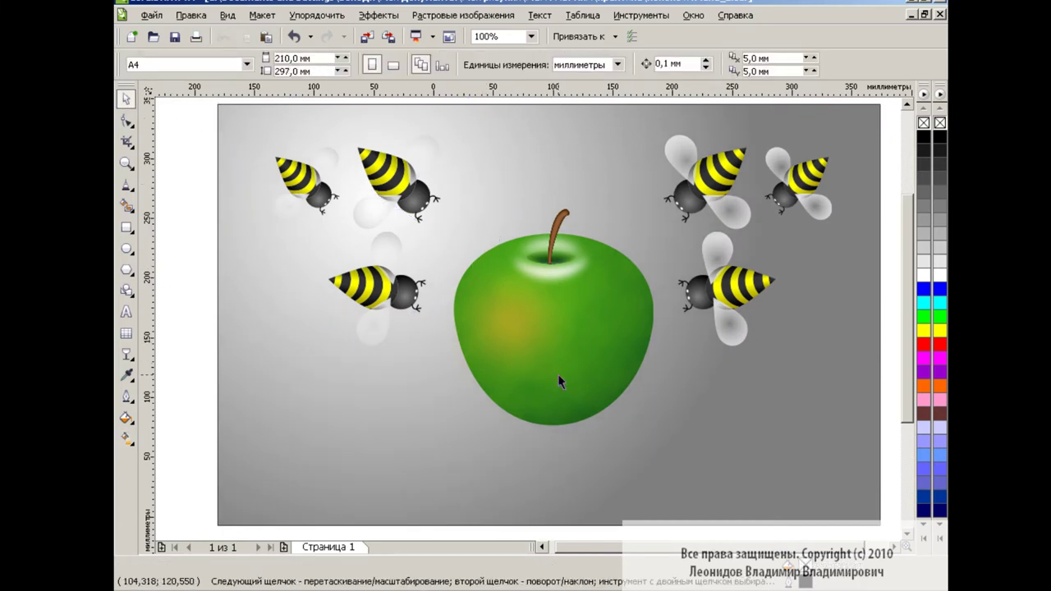
Step: Draw a floor rectangle across the lower scene with a vertical linear gradient
left_click(126, 228)
mouse_move(218, 376)
left_mouse_down()
mouse_move(257, 413)
mouse_move(883, 530)
left_mouse_up()
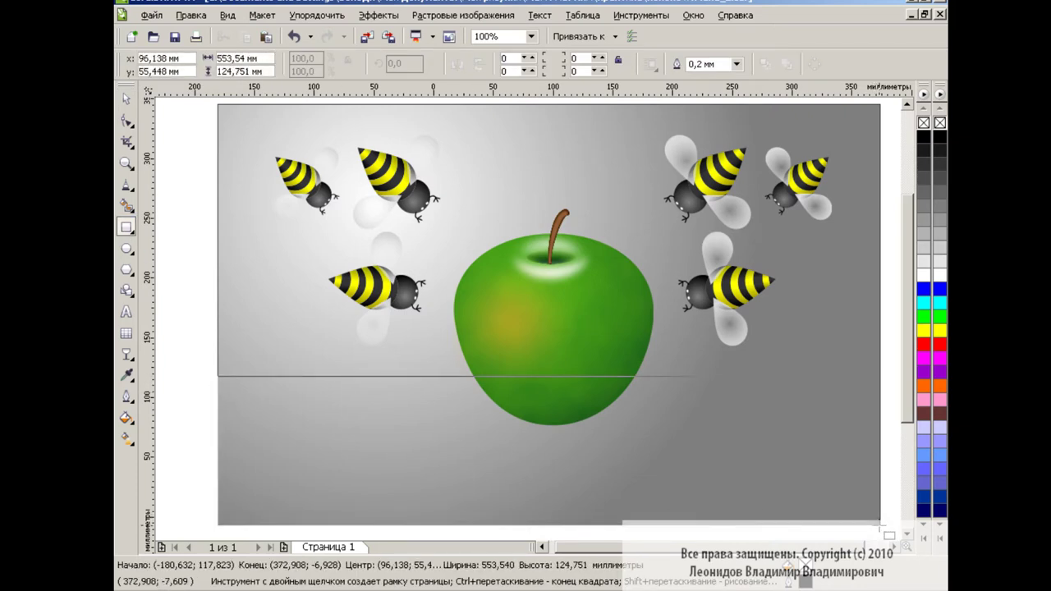
left_click(126, 440)
left_click(197, 439)
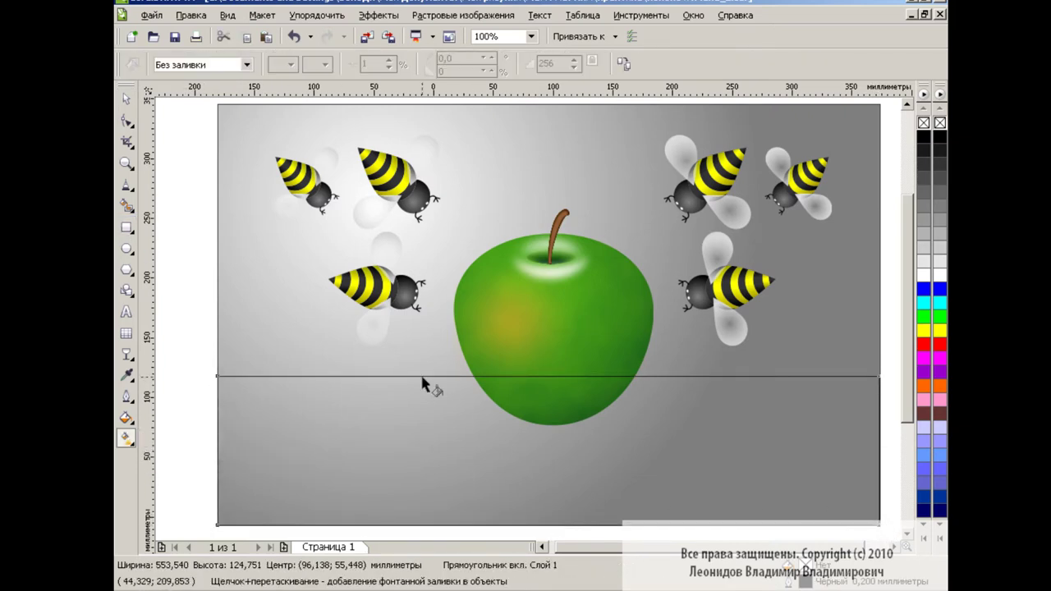
mouse_move(550, 510)
left_mouse_down()
mouse_move(554, 357)
mouse_move(551, 401)
left_mouse_up()
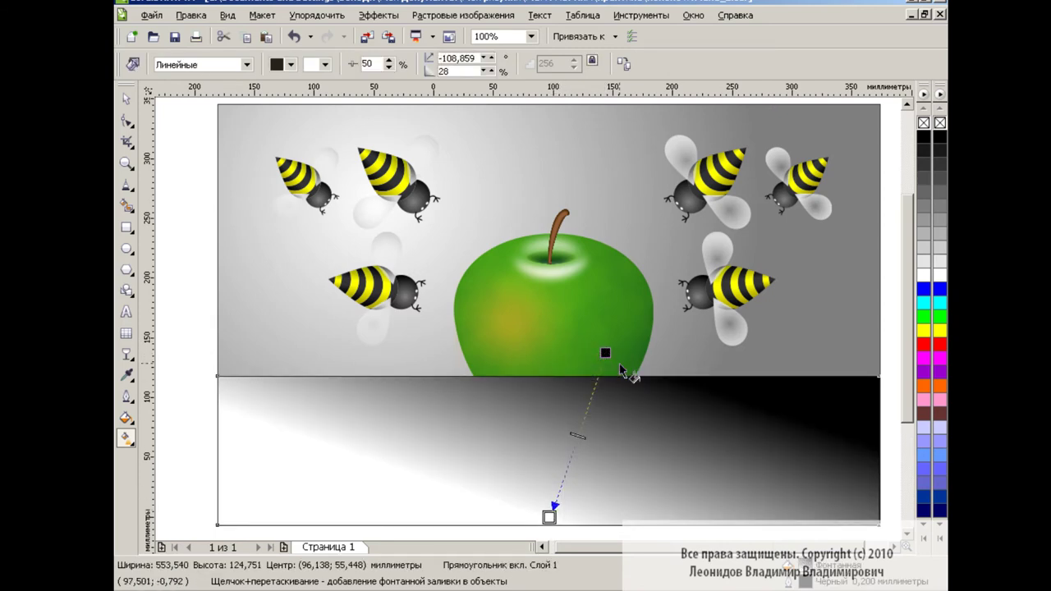
Step: Give the floor gradient a grey start colour and remove the rectangle's outline
left_click(291, 64)
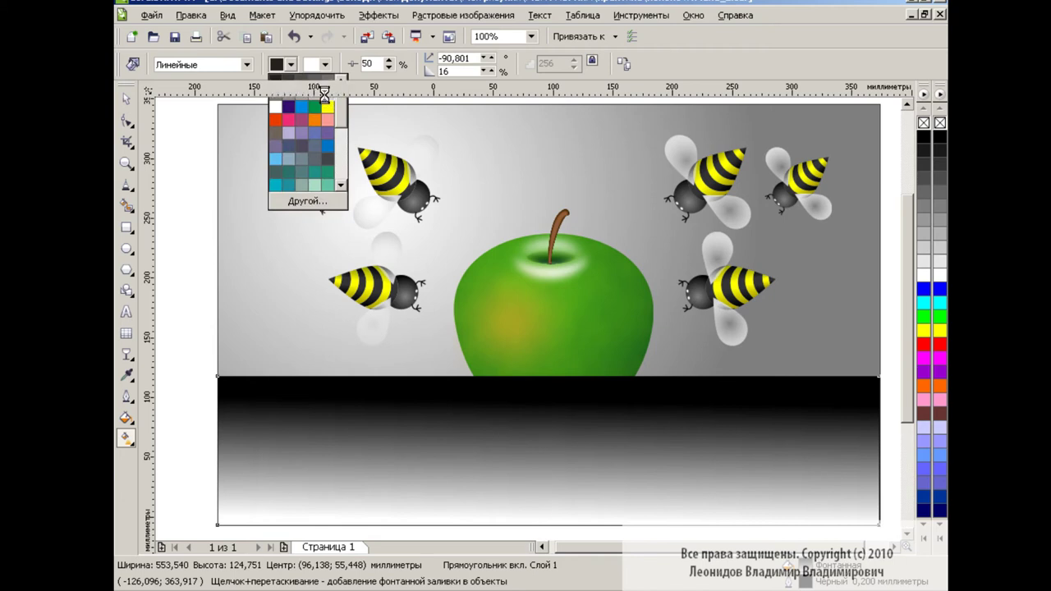
left_click(302, 80)
left_click(299, 82)
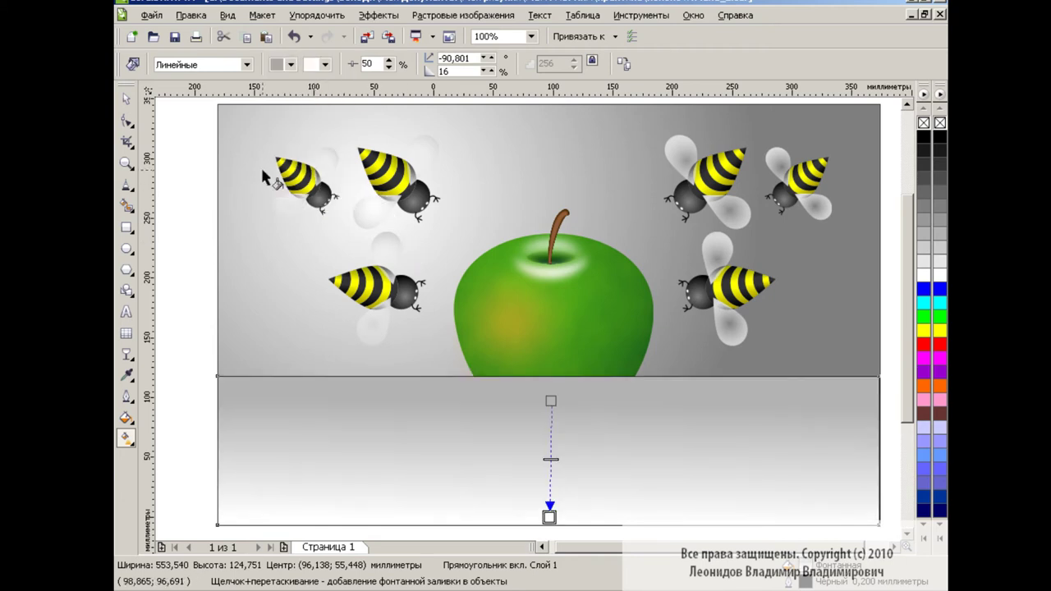
key("space")
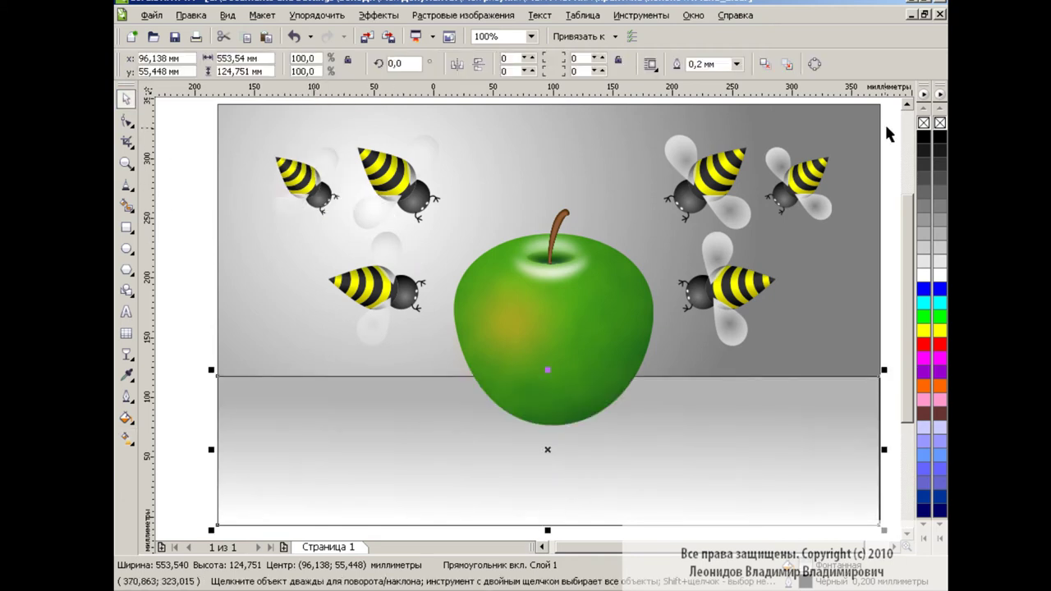
right_click(939, 123)
left_click(190, 291)
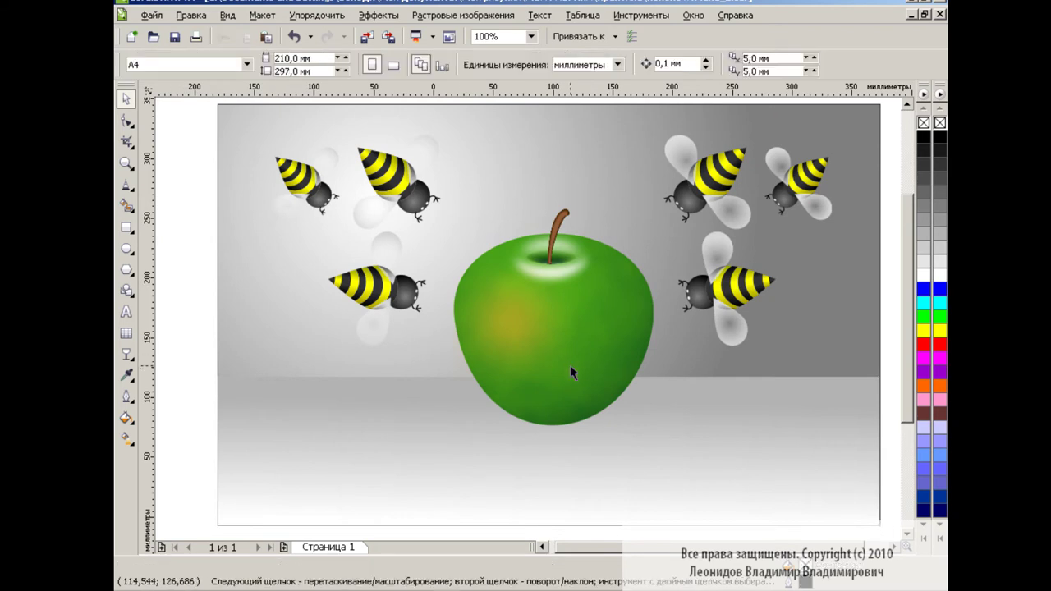
left_click(570, 367)
key("F7")
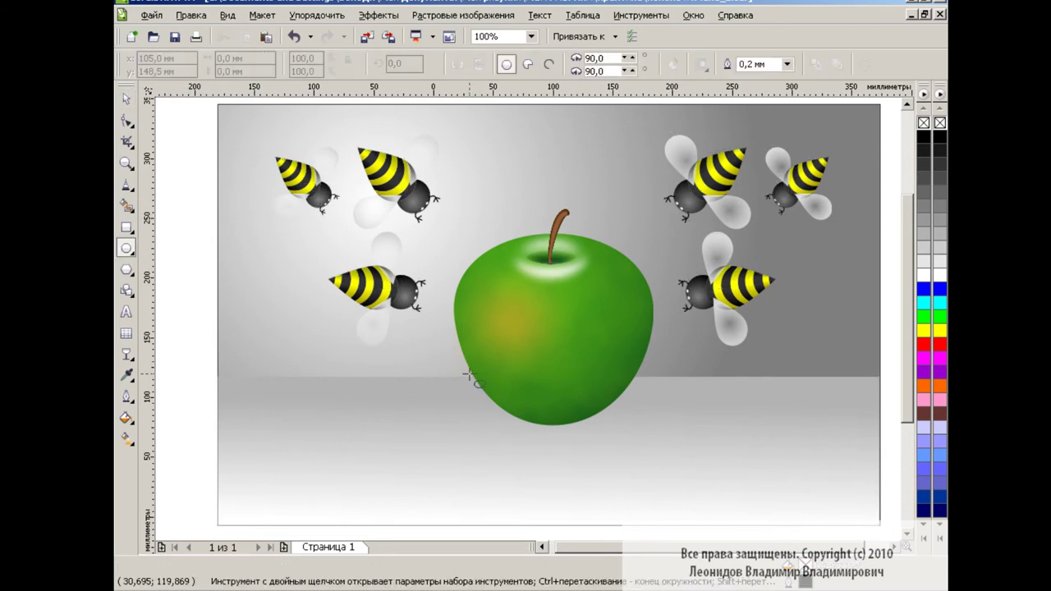
Step: Draw a black ellipse under the apple and give it a drop shadow with feathering 58 and opacity 68
left_click_drag(472, 379, 632, 415)
left_click(924, 137)
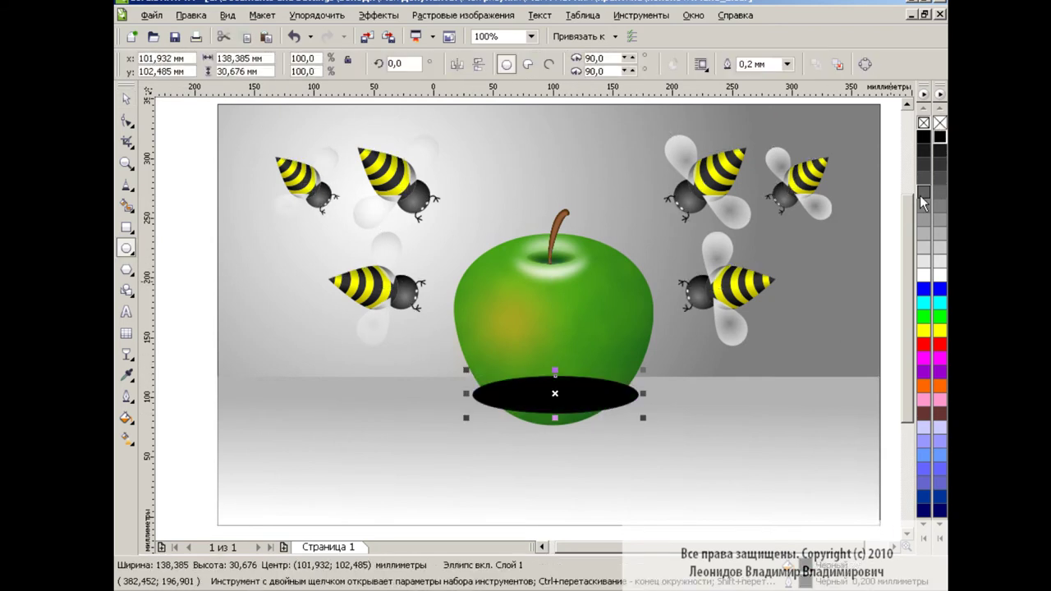
left_click(126, 354)
left_click(175, 416)
left_click_drag(555, 394, 554, 429)
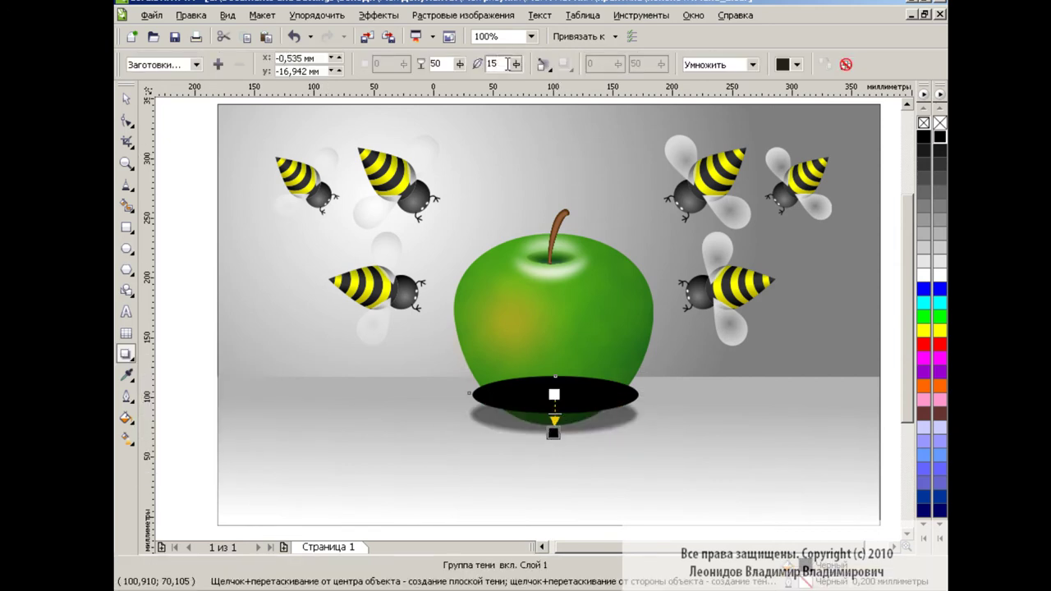
left_click_drag(516, 64, 530, 64)
left_click_drag(459, 64, 427, 68)
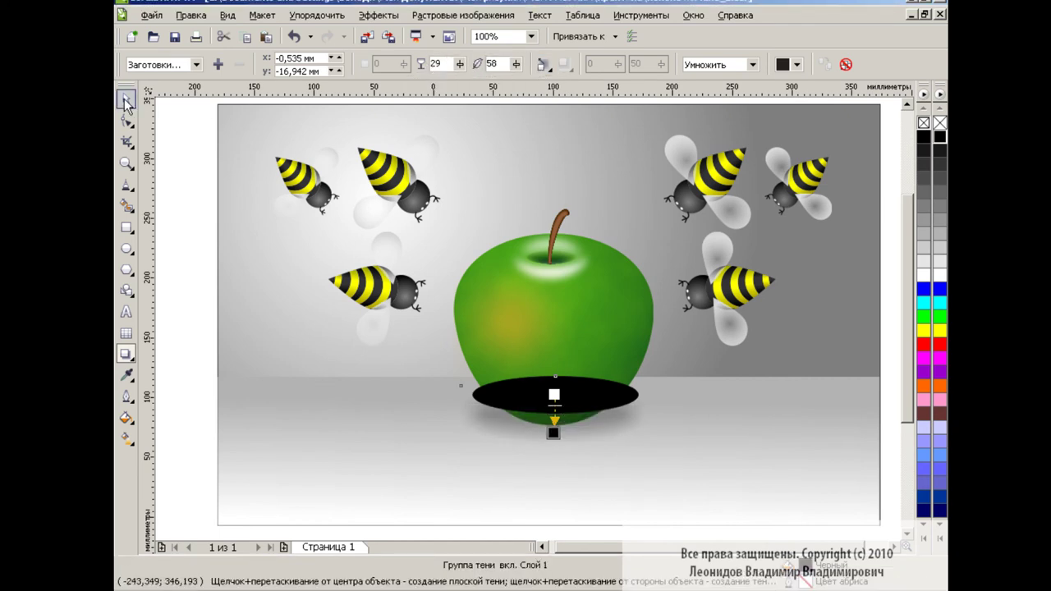
Step: Break apart the shadow group and delete the black ellipse, keeping only the shadow
left_click(289, 15)
left_click(377, 189)
key("Delete")
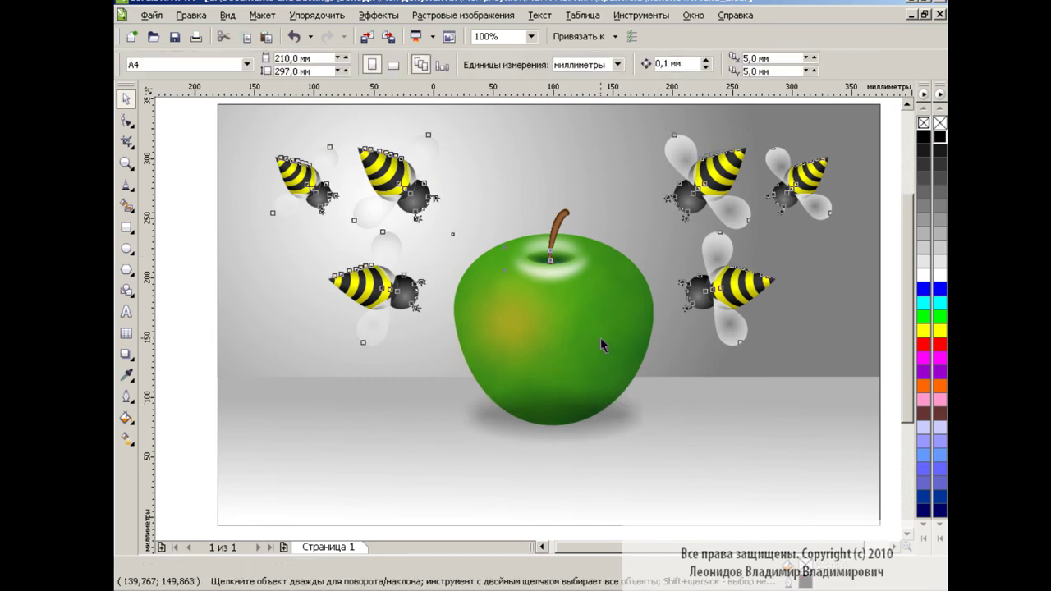
left_click(601, 337)
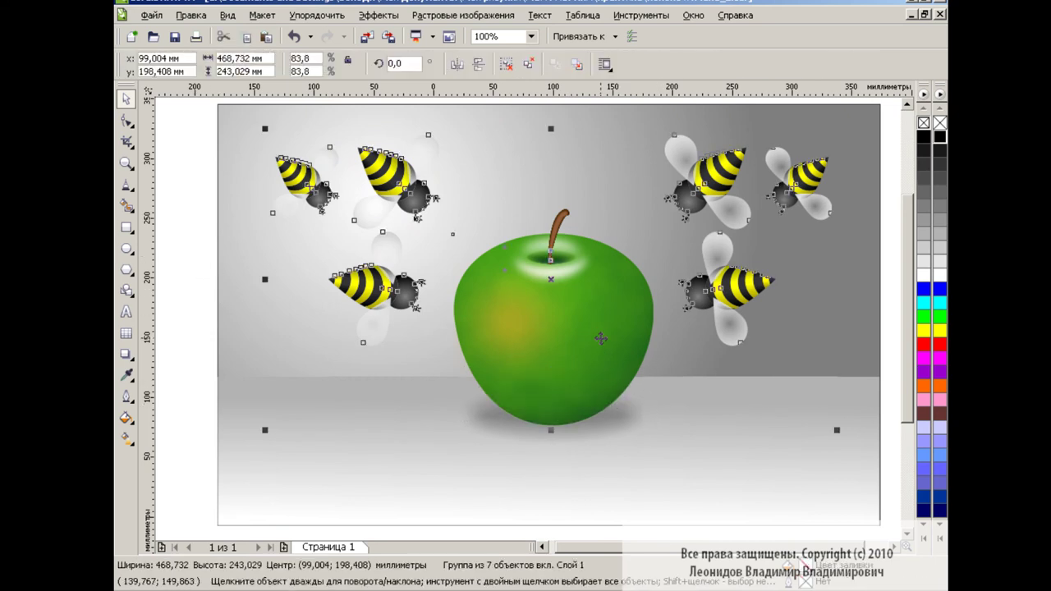
key("Escape")
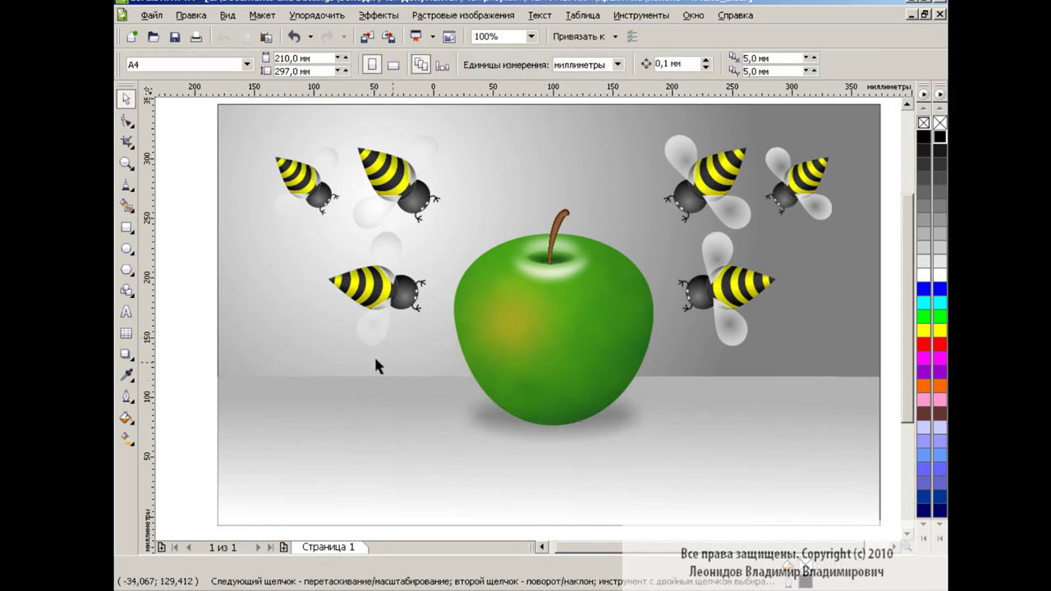